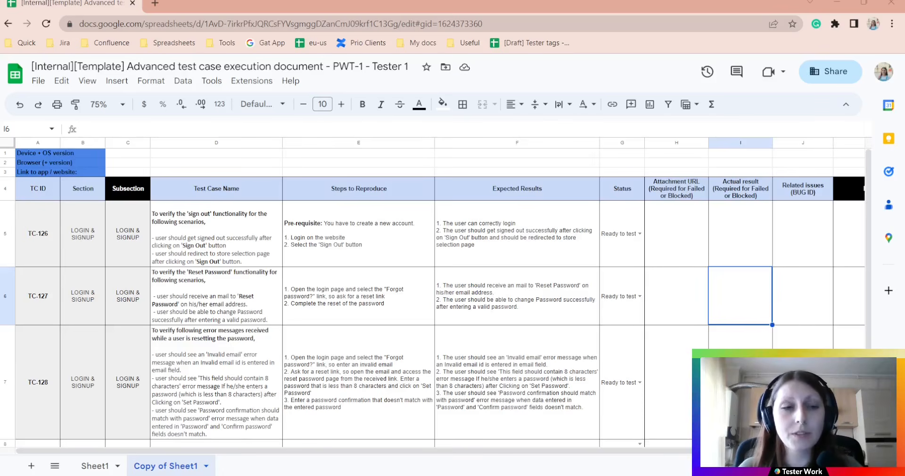
Enter 'iphone 7 with iOS 14' as the device and OS version
left_click(122, 158)
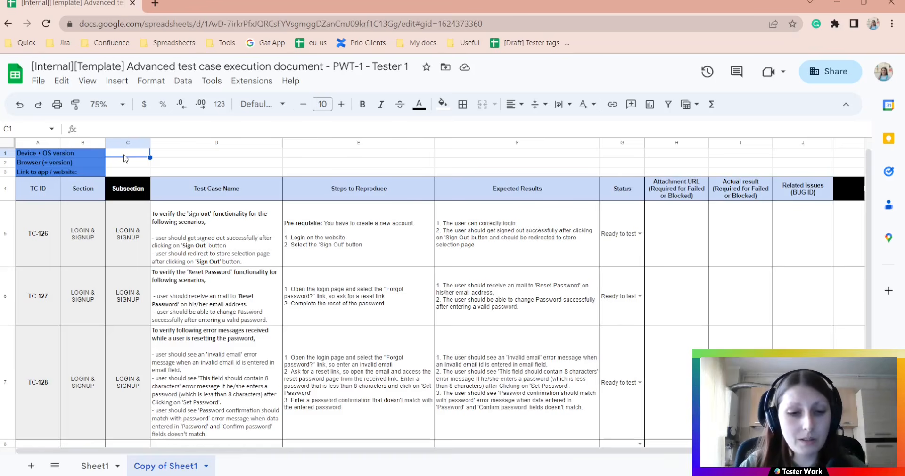
type("ipho")
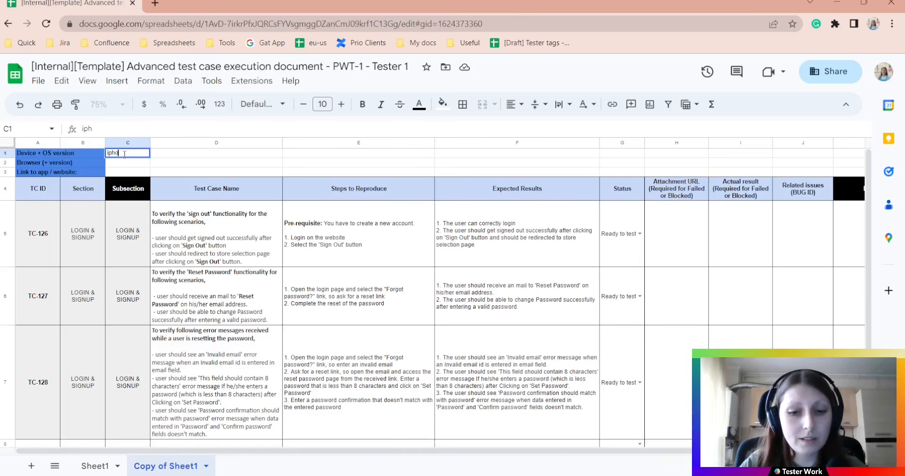
type("ne 7 with ")
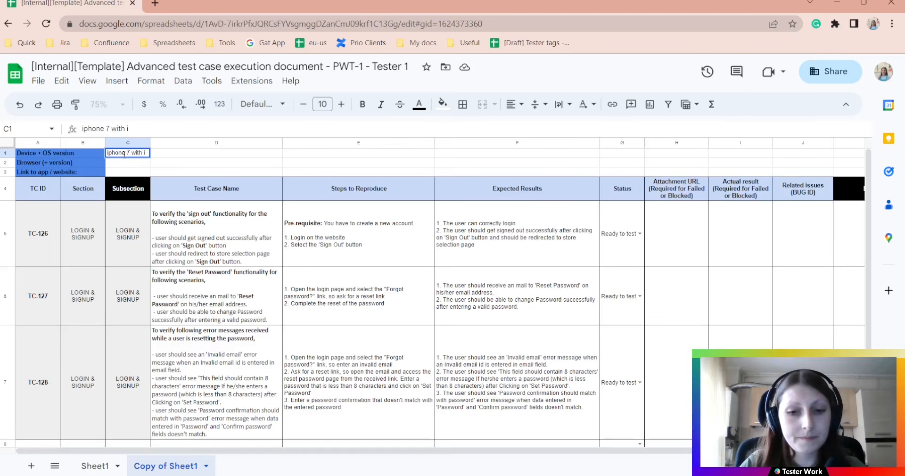
type("iOS")
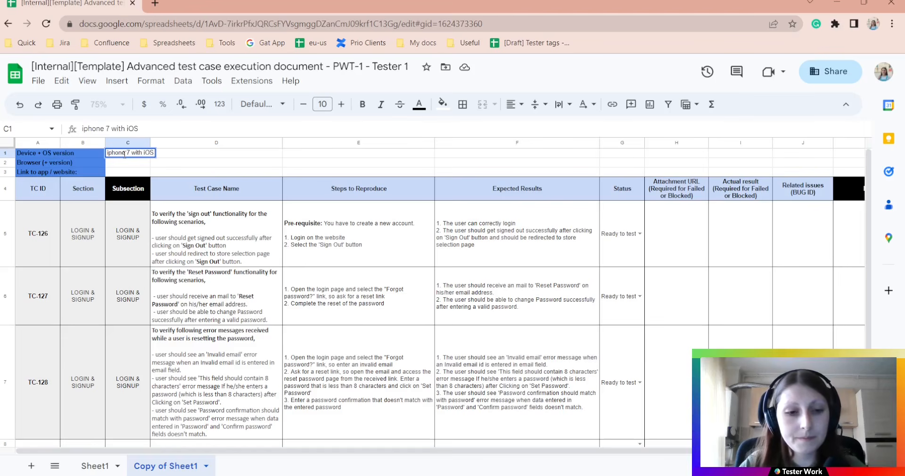
type("14")
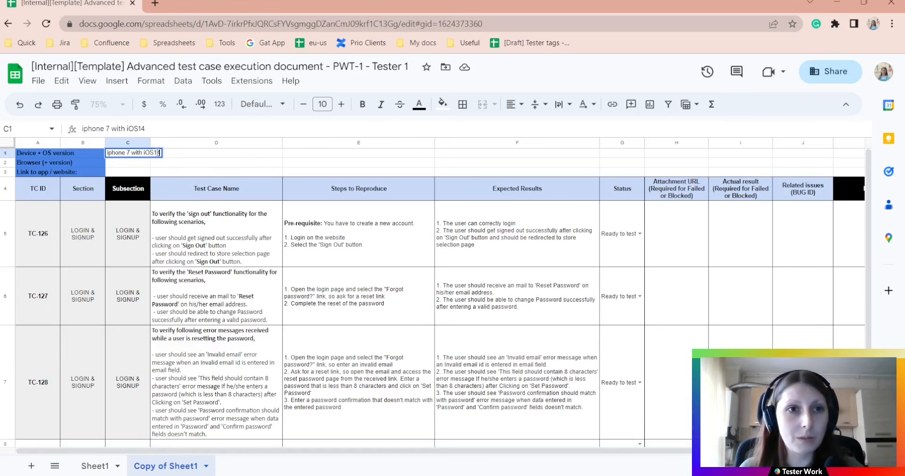
left_click(155, 153)
left_click(192, 155)
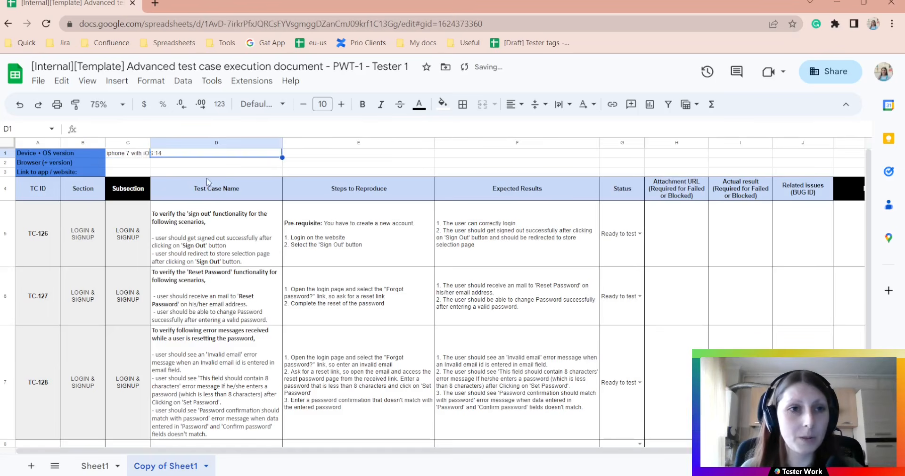
Enter 'Safari' as the browser
left_click(133, 165)
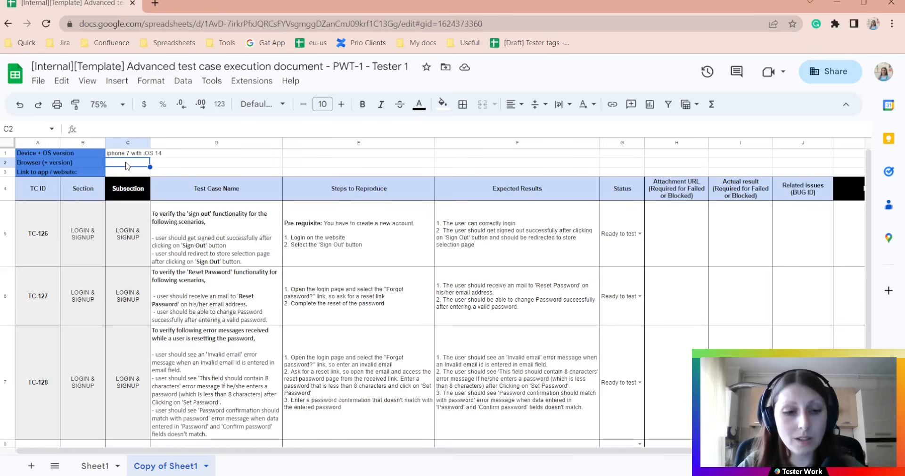
type("Safari")
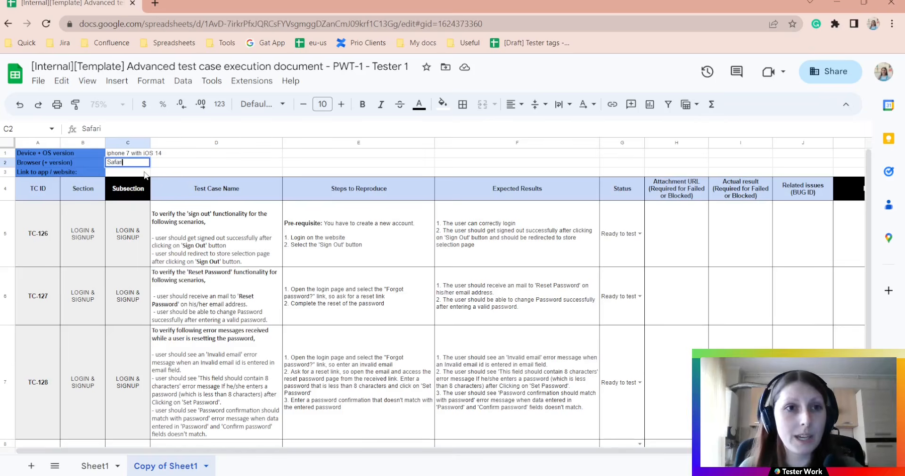
left_click(146, 172)
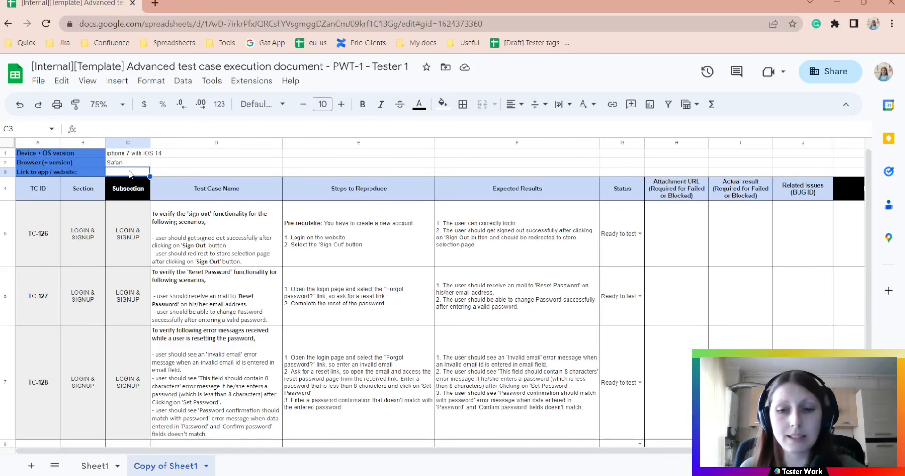
type("-")
left_click(221, 163)
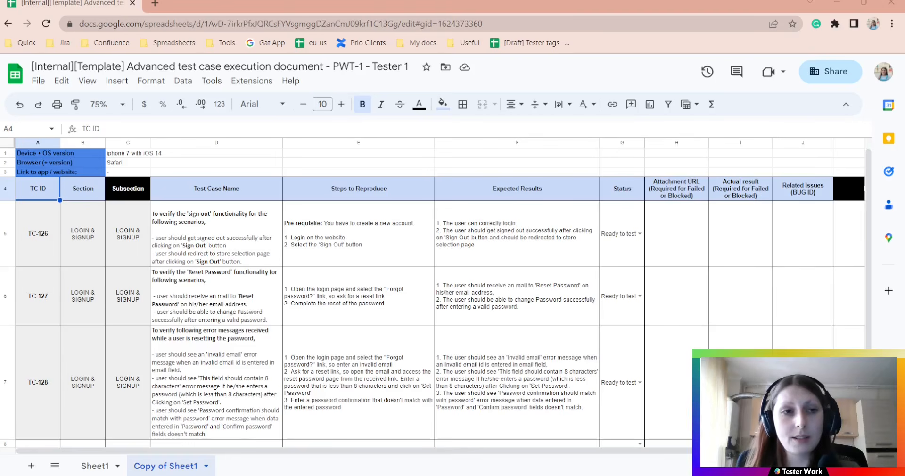
left_click(41, 240)
left_click(42, 303)
left_click(31, 367)
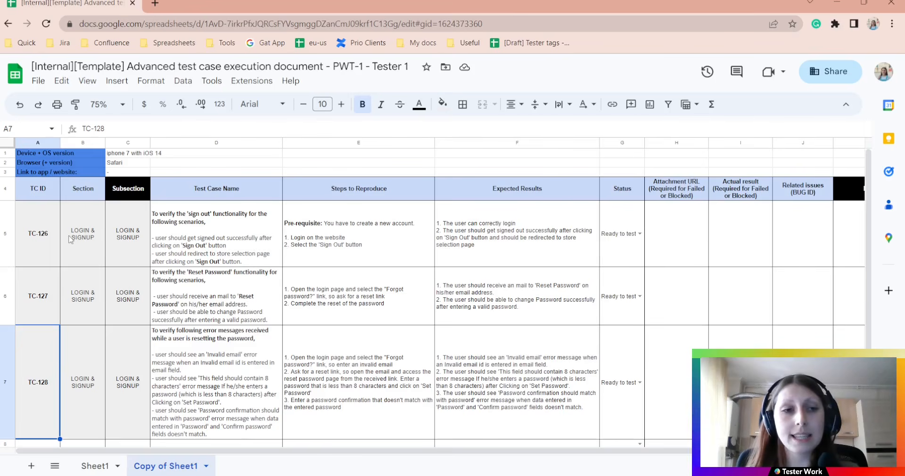
left_click(52, 241)
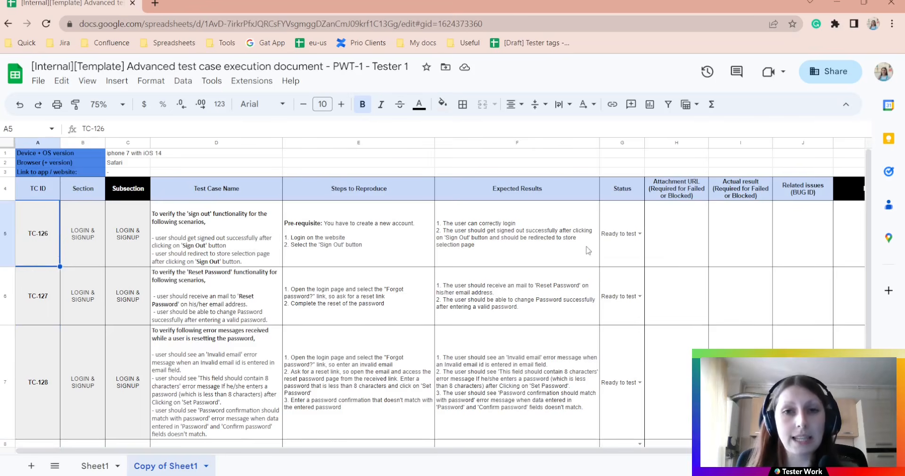
left_click(92, 196)
left_click(141, 201)
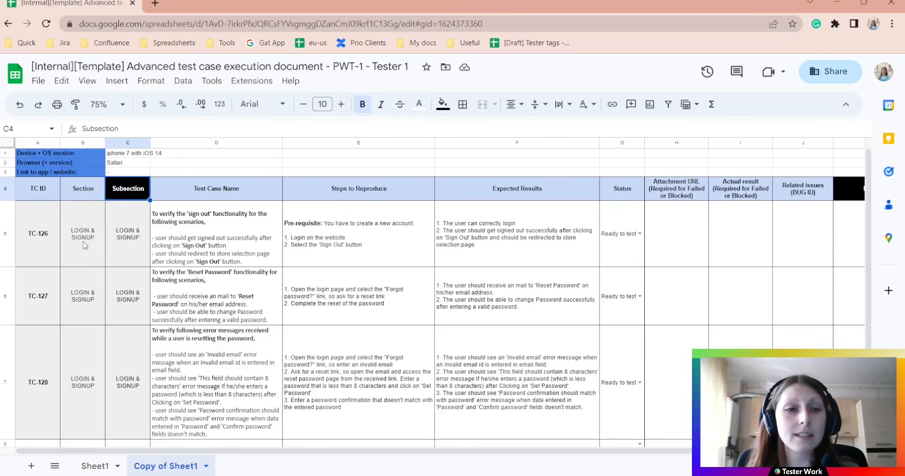
left_click(136, 252)
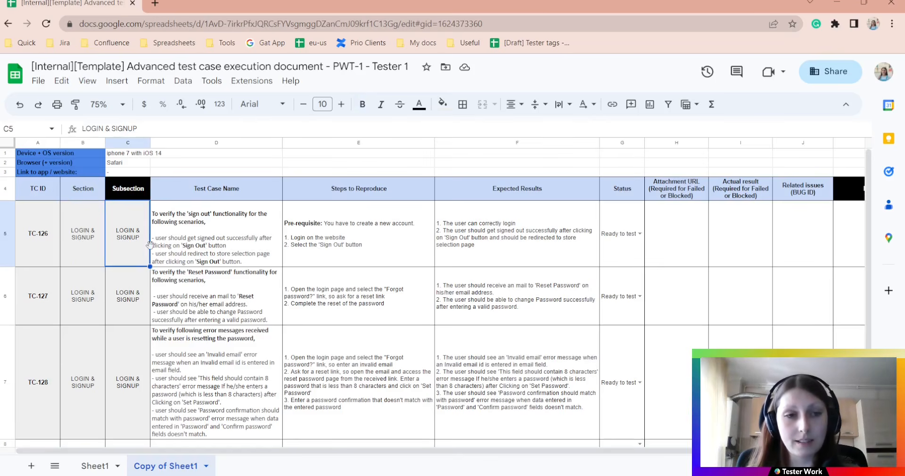
left_click(210, 198)
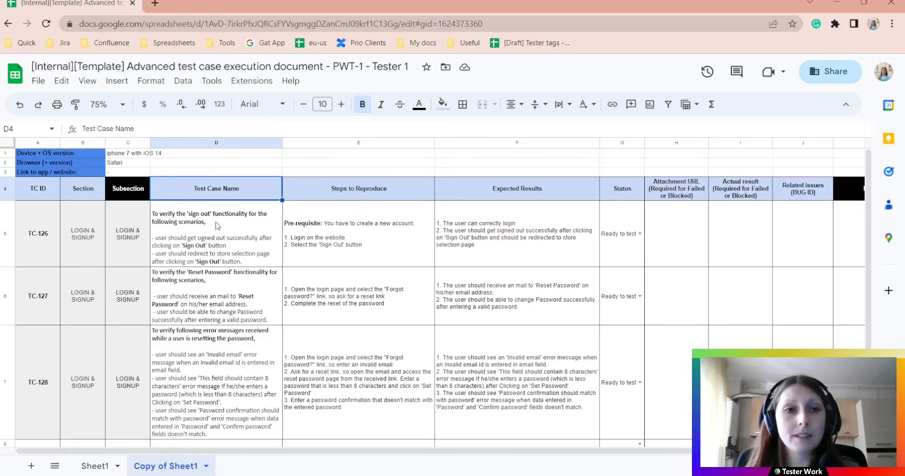
left_click(232, 228)
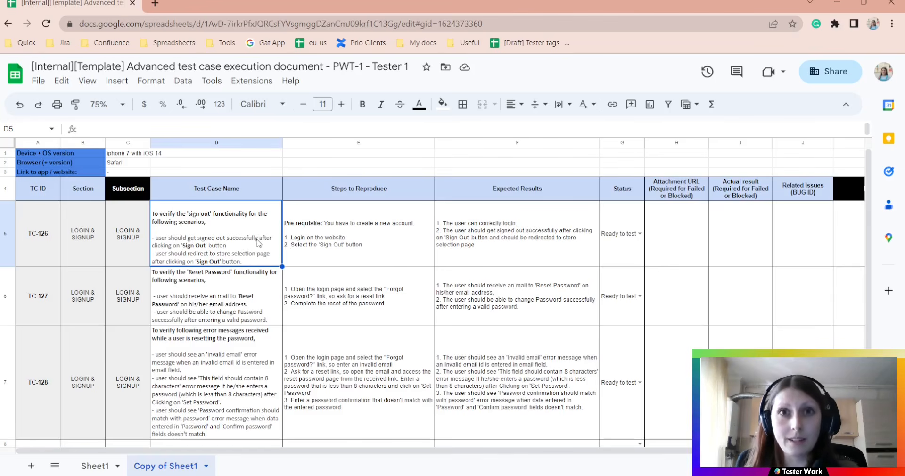
left_click(373, 208)
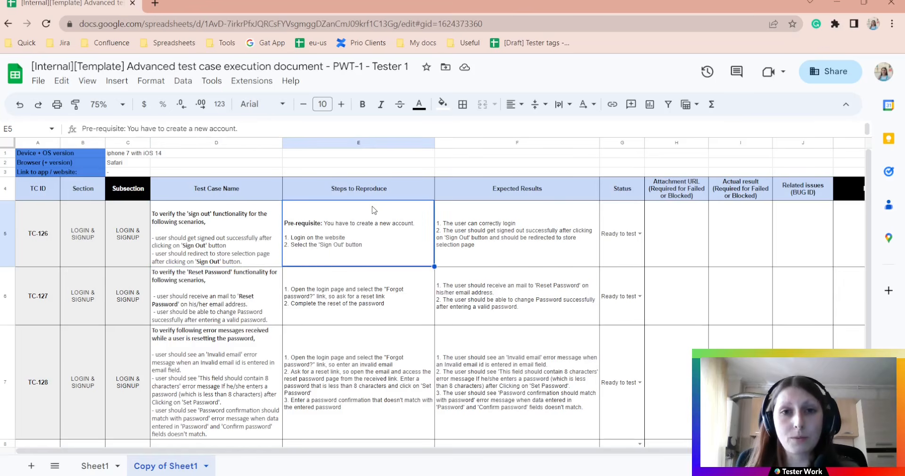
left_click(524, 210)
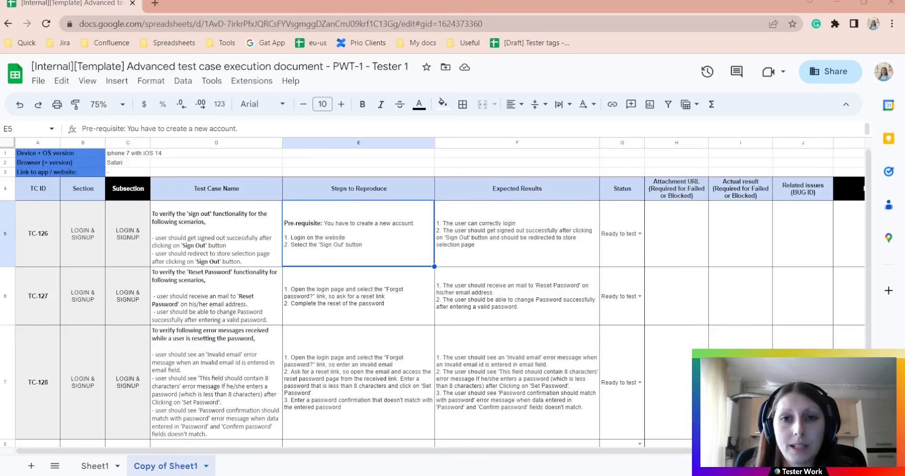
left_click(520, 240)
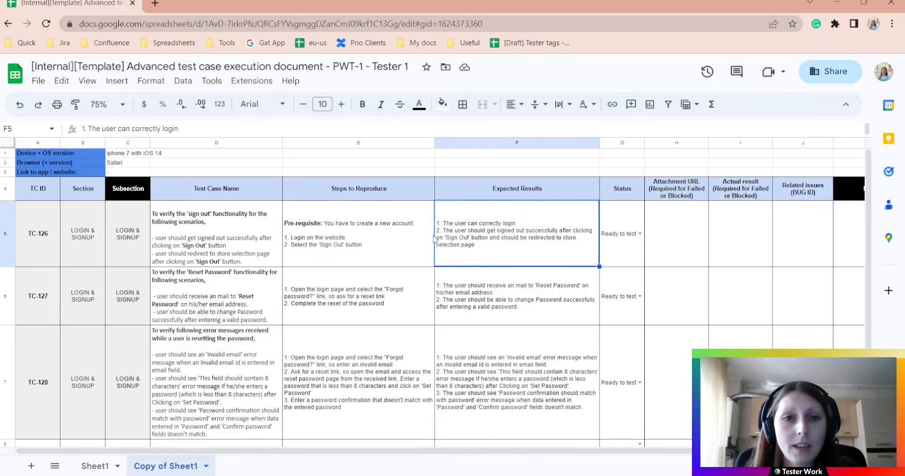
left_click(364, 234)
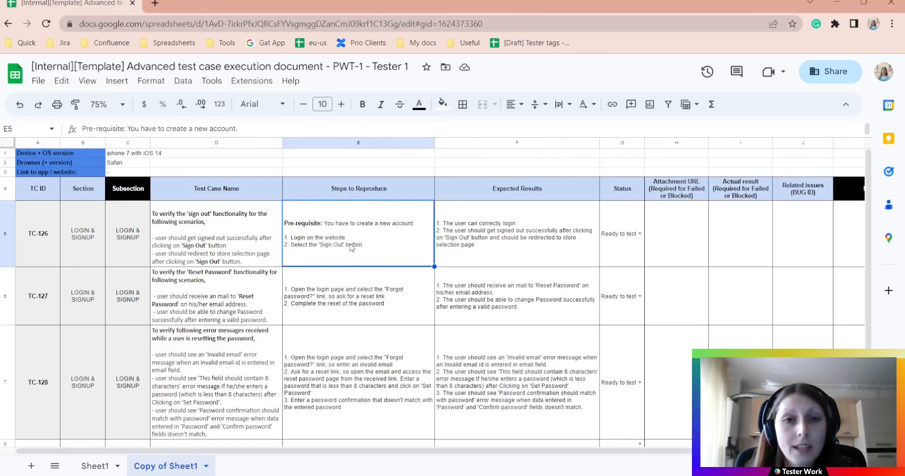
left_click(498, 235)
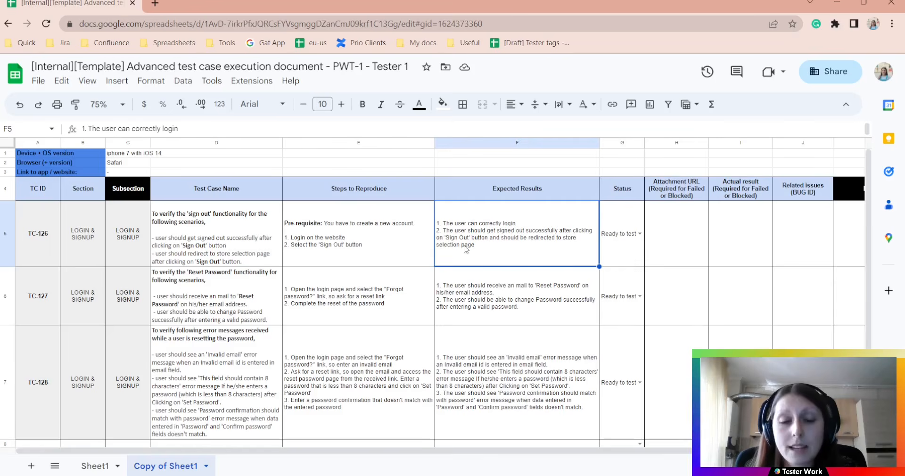
left_click(353, 253)
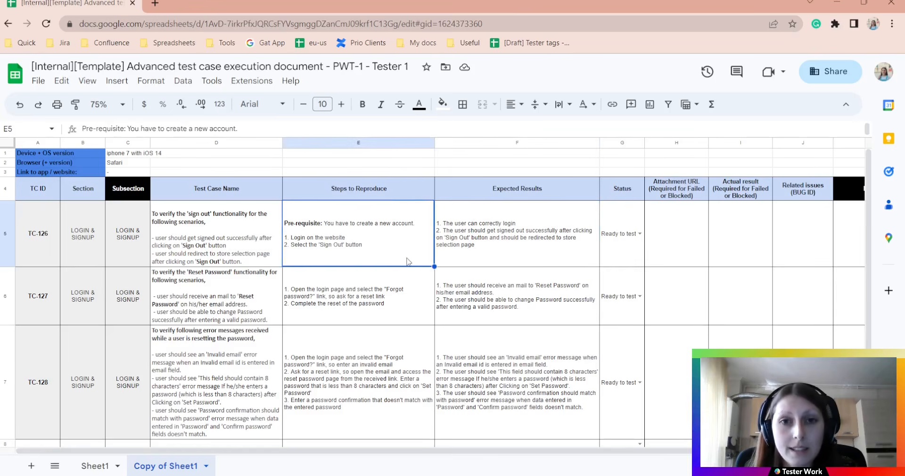
left_click(510, 245)
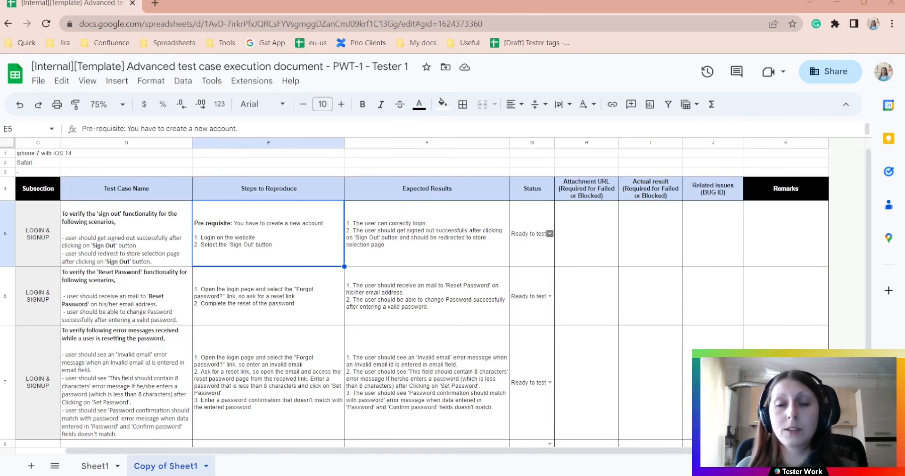
left_click(550, 234)
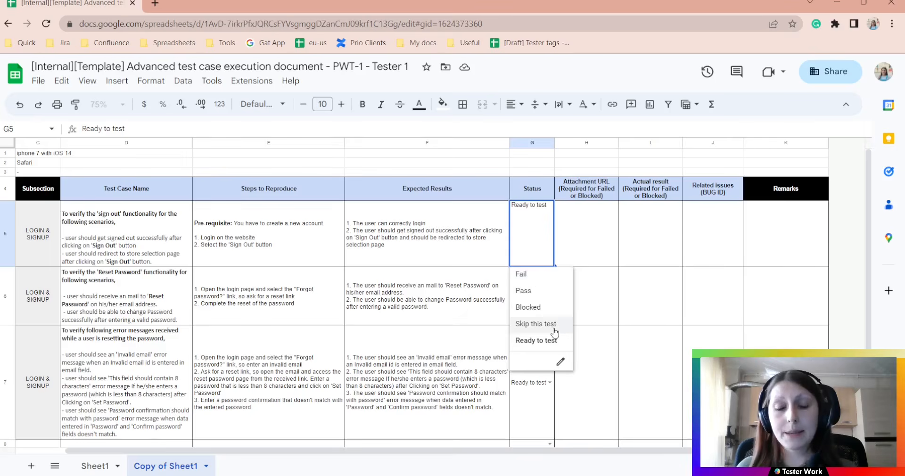
left_click(572, 242)
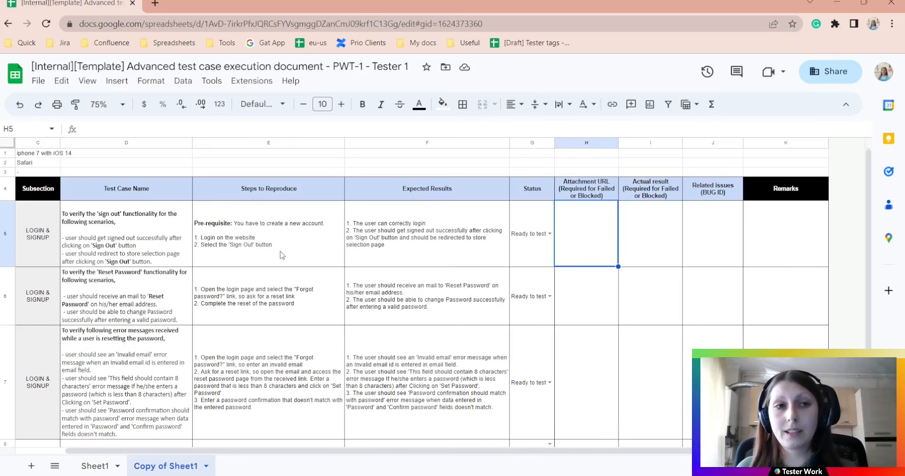
left_click(795, 241)
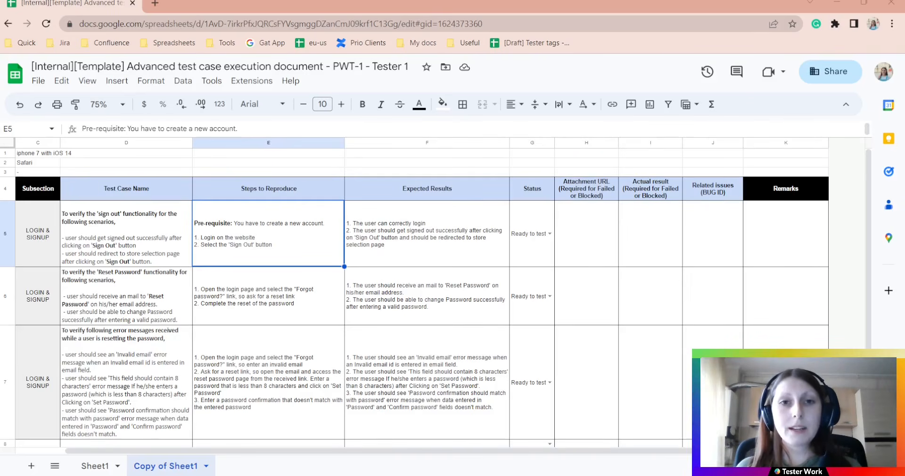
left_click(420, 245)
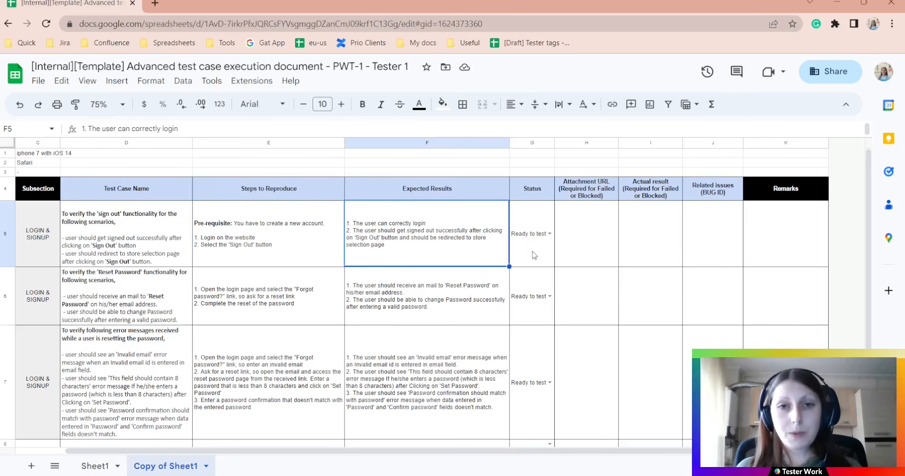
Set TC-126's sign-out test status in G5 to Pass
left_click(550, 234)
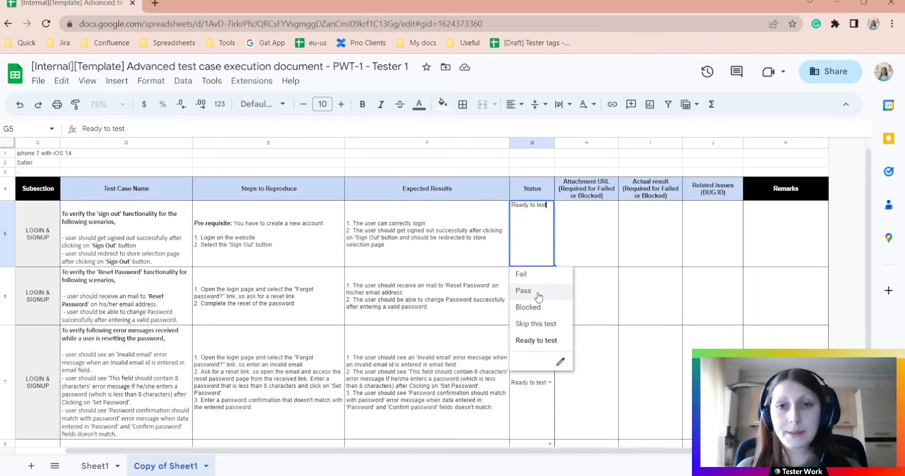
left_click(523, 291)
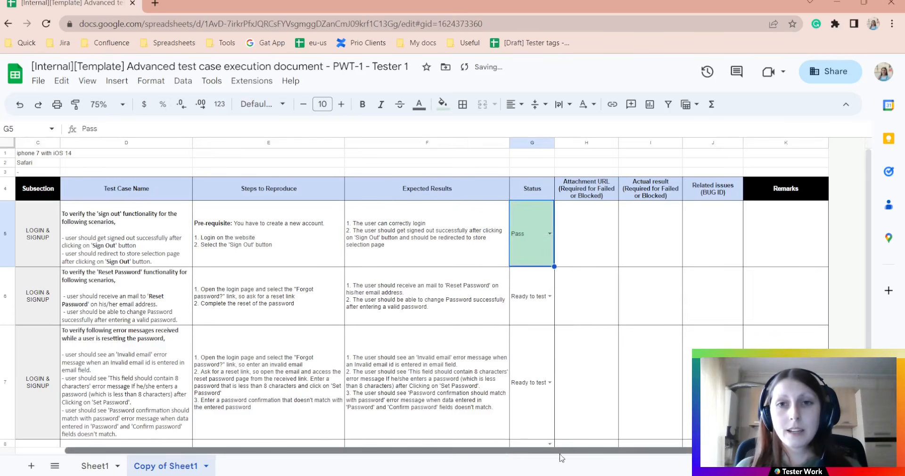
left_click(586, 244)
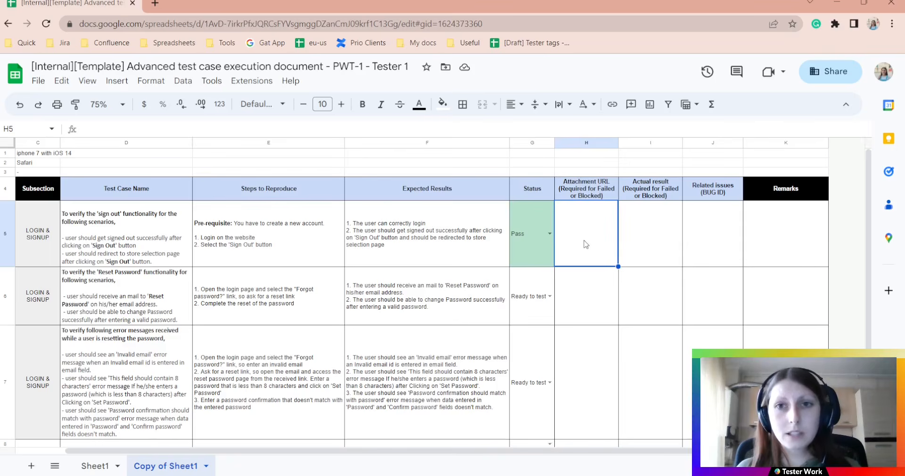
Check the sign-out test's result, issues and remarks cells, then go to the Copy of Fail/Block/Skip sheet
left_click(660, 234)
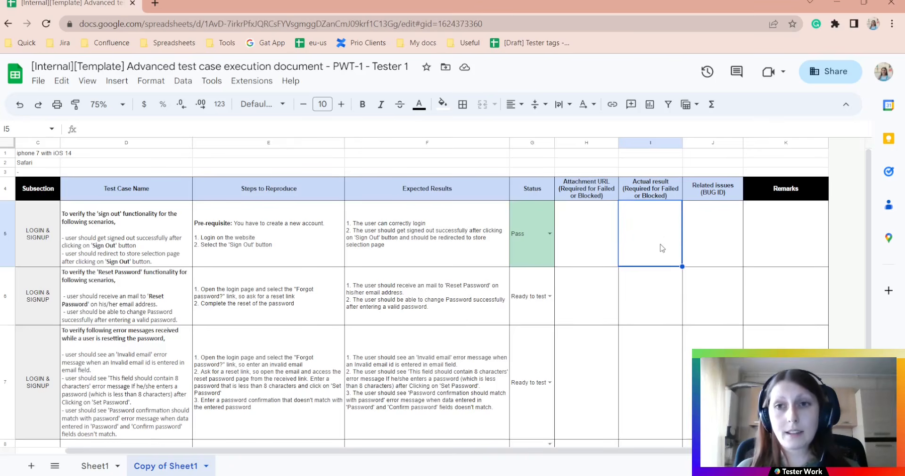
left_click(723, 241)
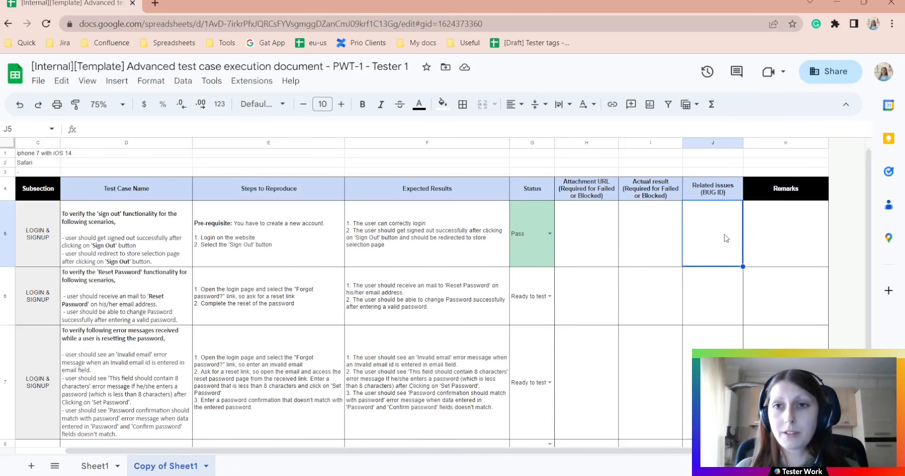
left_click(783, 234)
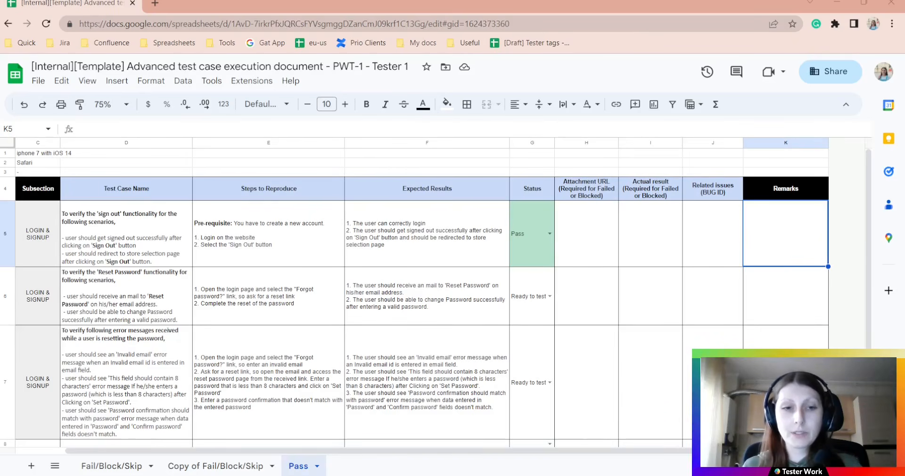
left_click(215, 465)
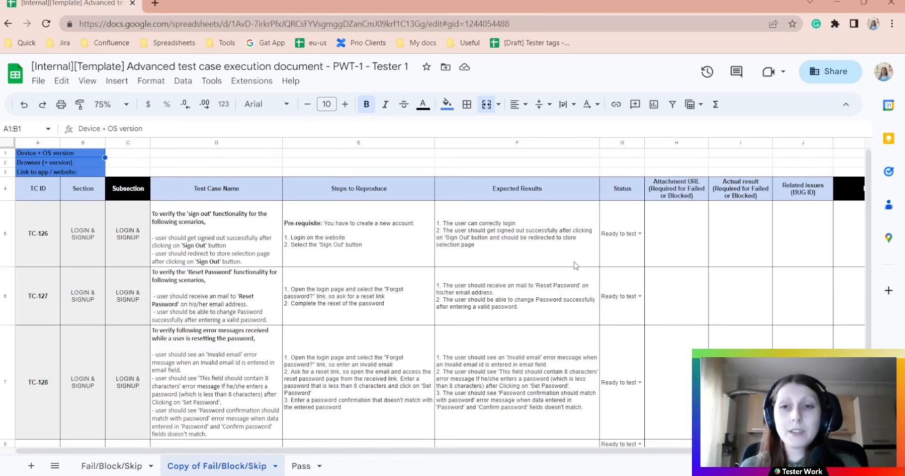
Change TC-126's status in G5 from Ready to test to Fail
left_click(639, 234)
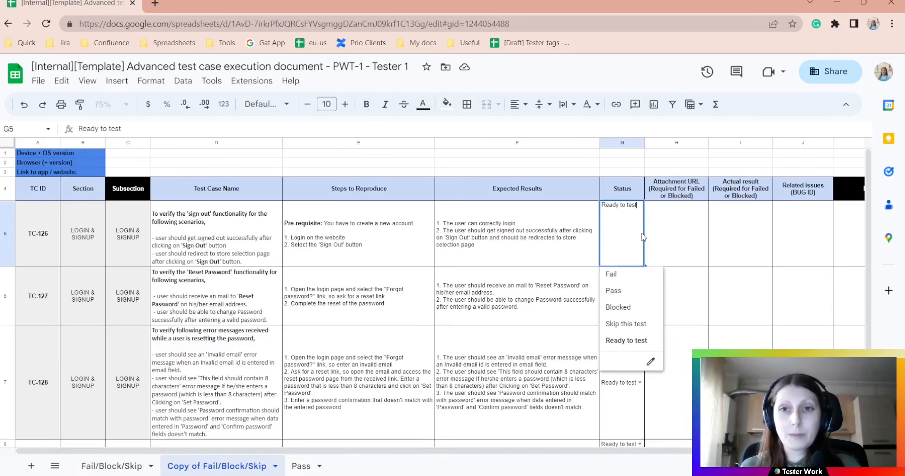
left_click(634, 280)
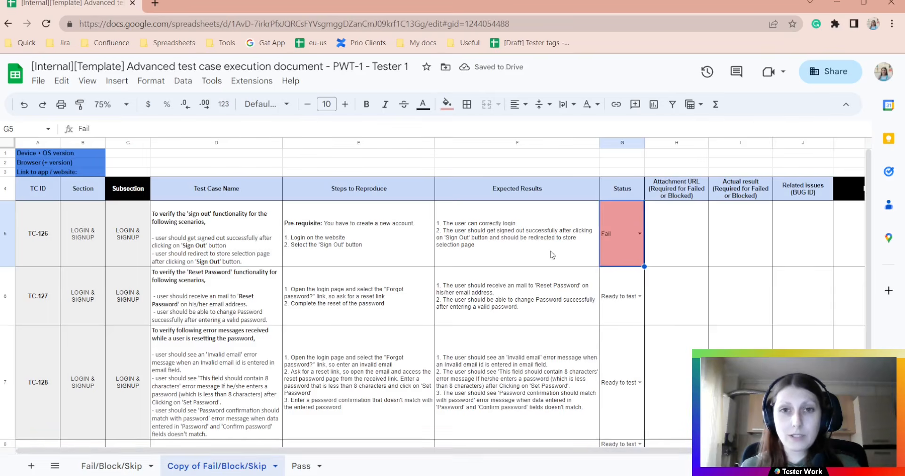
left_click(481, 264)
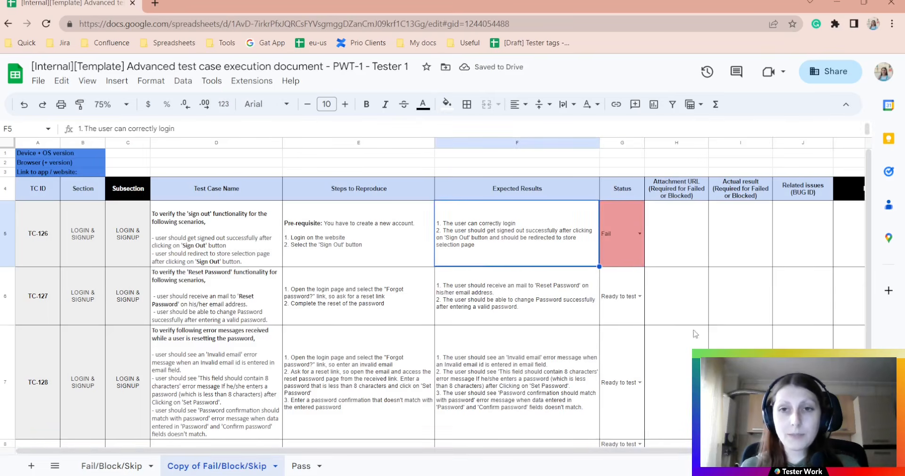
scroll(481, 264, "right", 2)
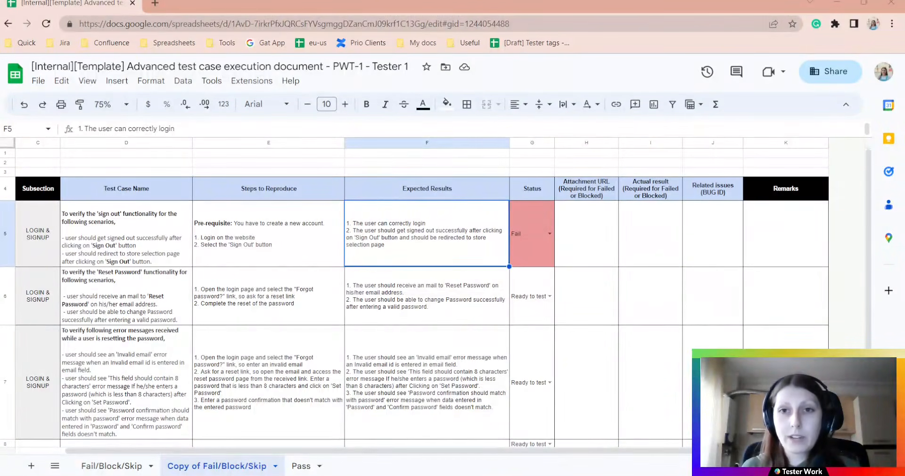
Paste bug PWT-1-4 into TC-126's related issues and the first-try sign-out failure into its actual result
left_click(593, 238)
left_click(664, 238)
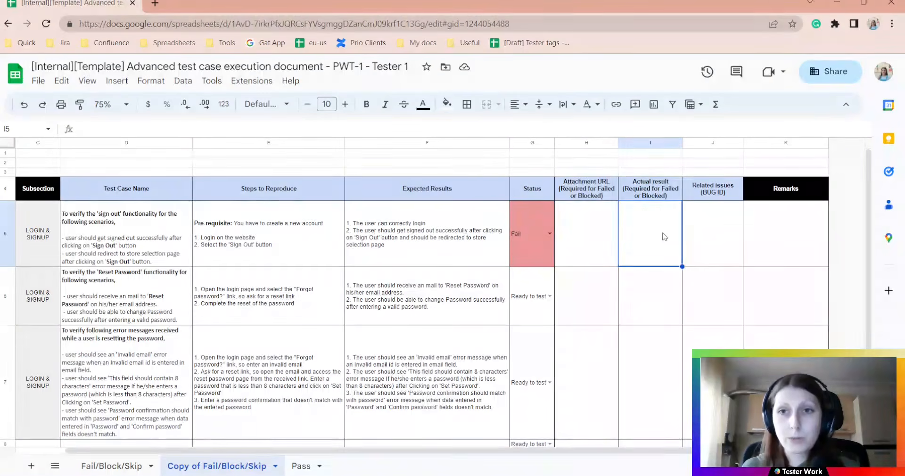
left_click(727, 230)
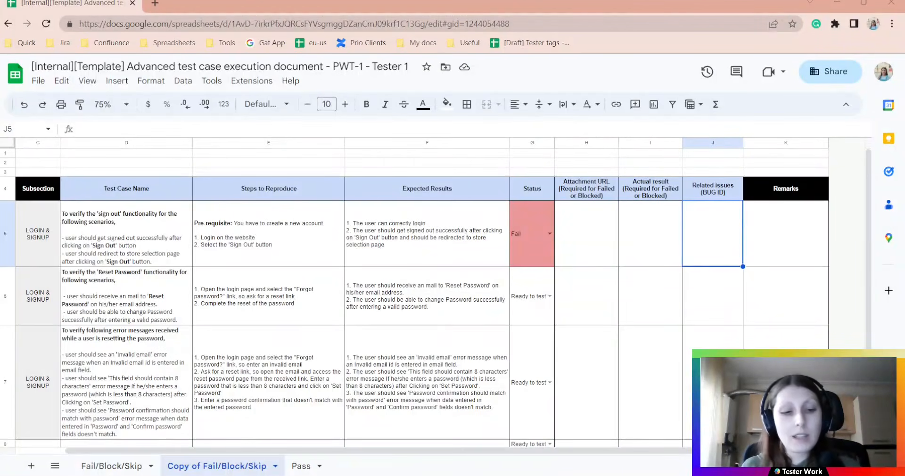
double_click(720, 246)
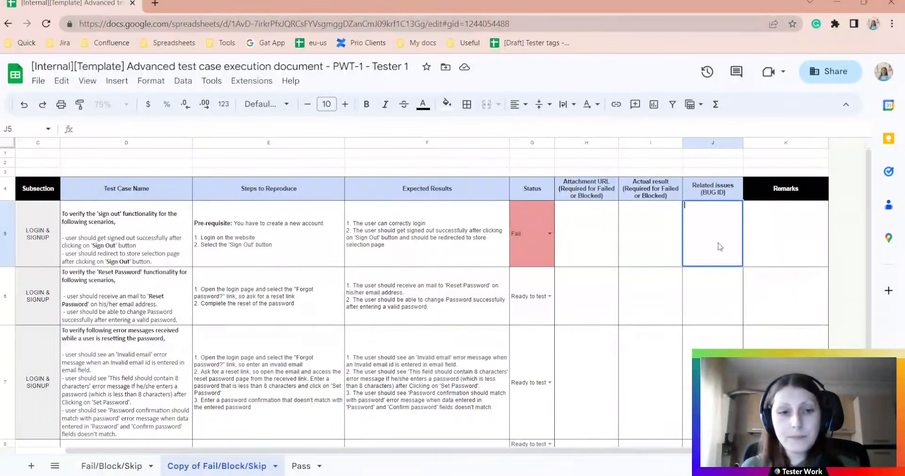
type("PWT-1-4")
left_click(665, 236)
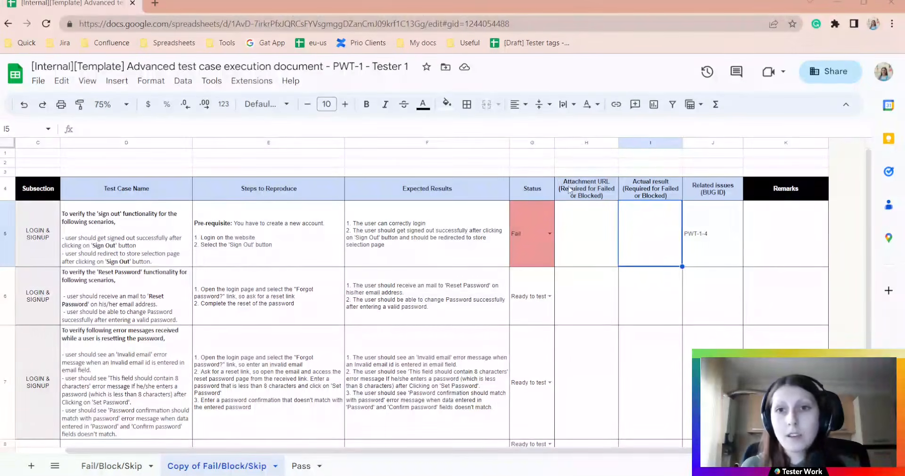
type("The User cannot 'Sign Out' on the first try;")
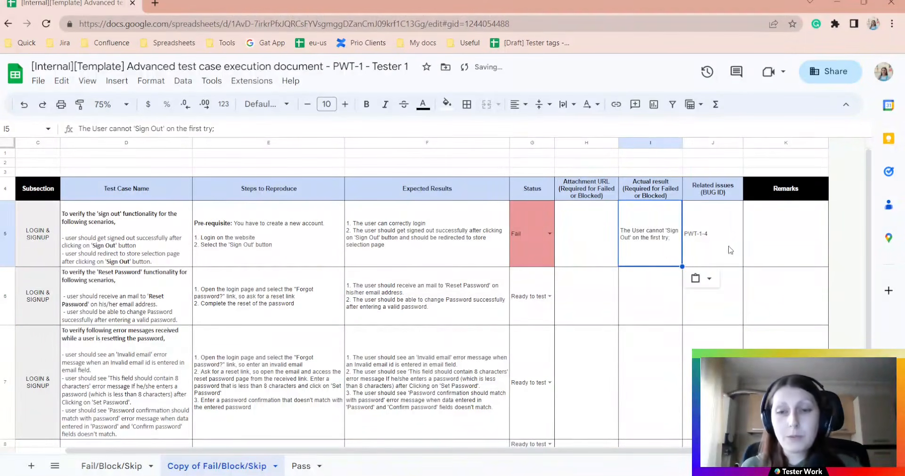
left_click(757, 249)
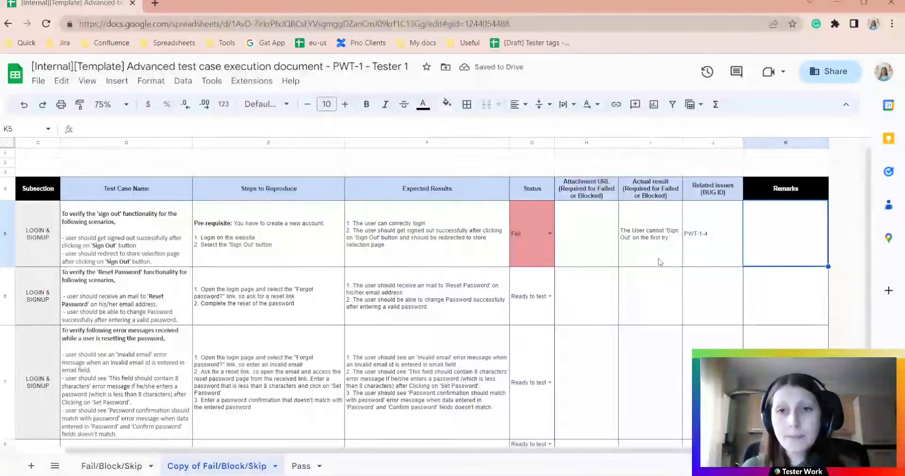
left_click(593, 233)
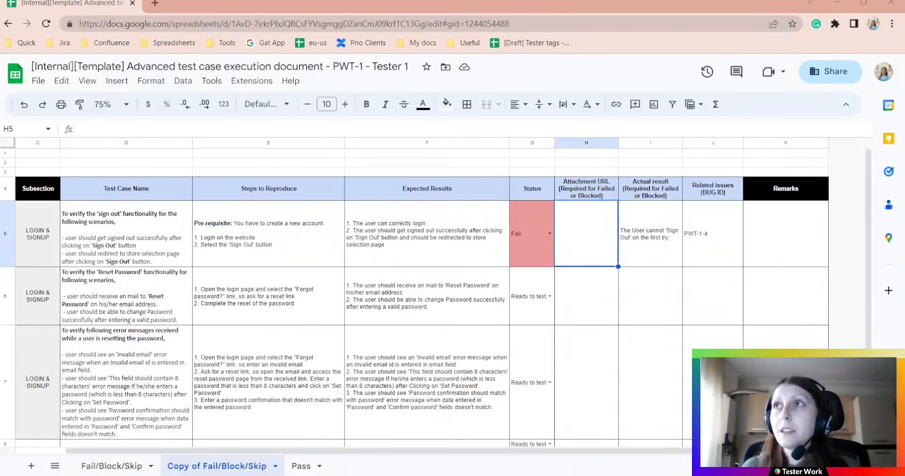
Paste the screenshot link into TC-126's Attachment URL cell H5
double_click(586, 242)
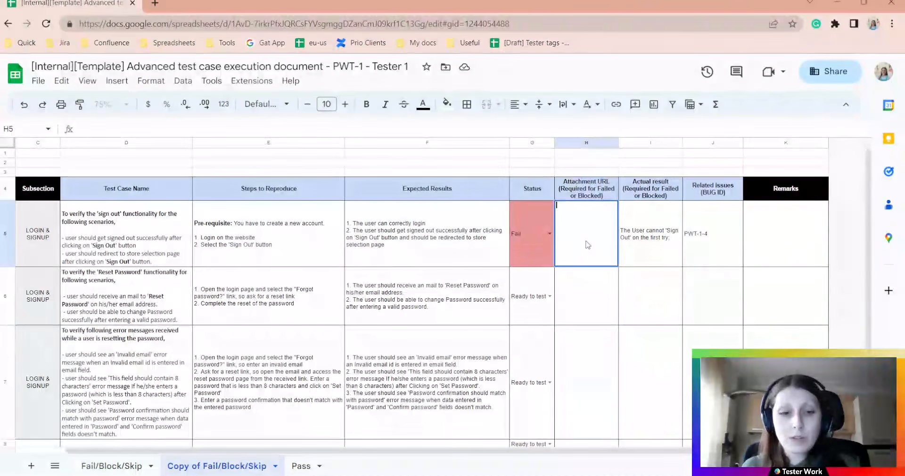
left_click(607, 301)
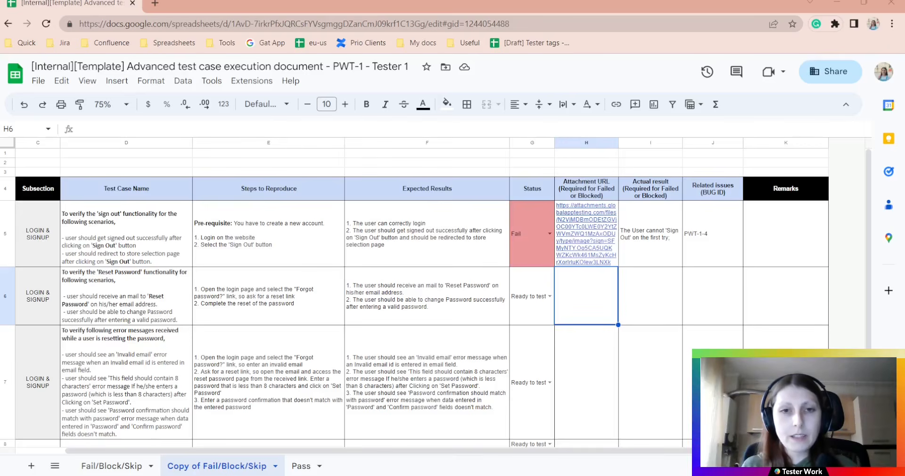
left_click(478, 313)
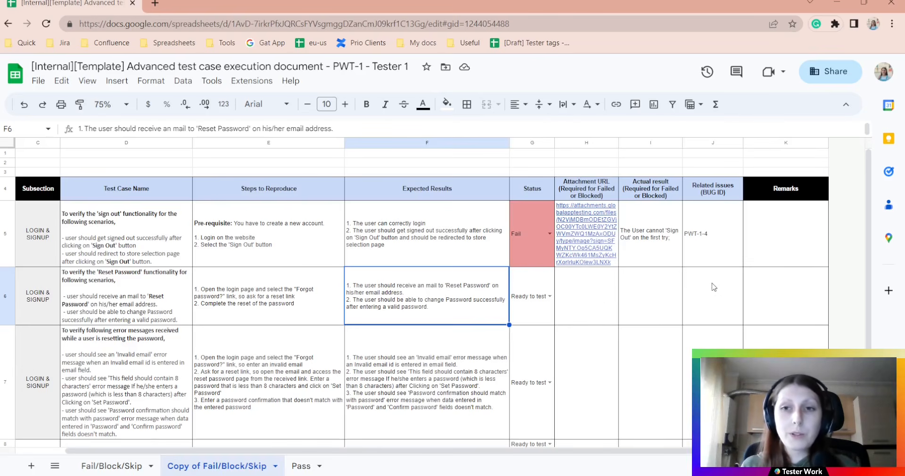
Paste bug PWT-1-5 and actual result 'No email is recieved' into the Reset Password row
left_click(716, 302)
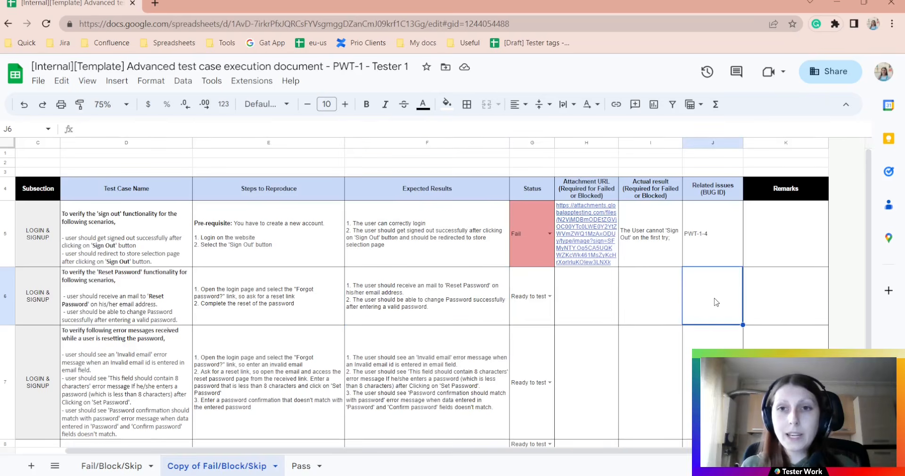
left_click(652, 303)
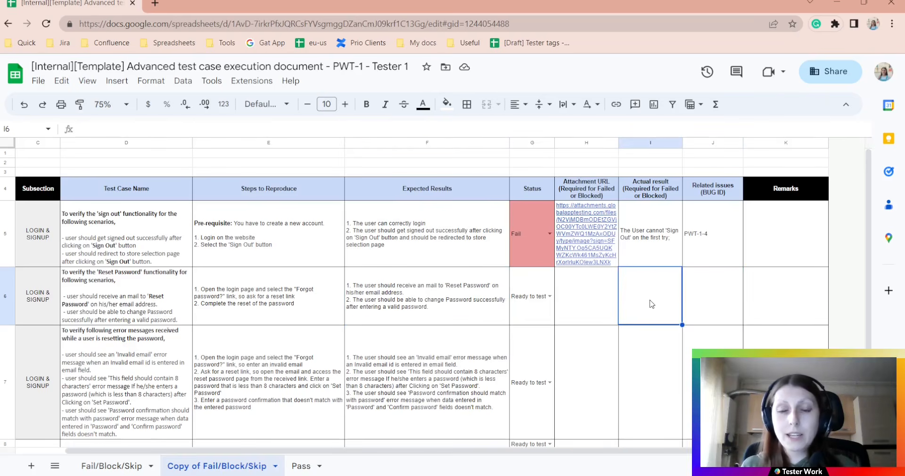
left_click(598, 297)
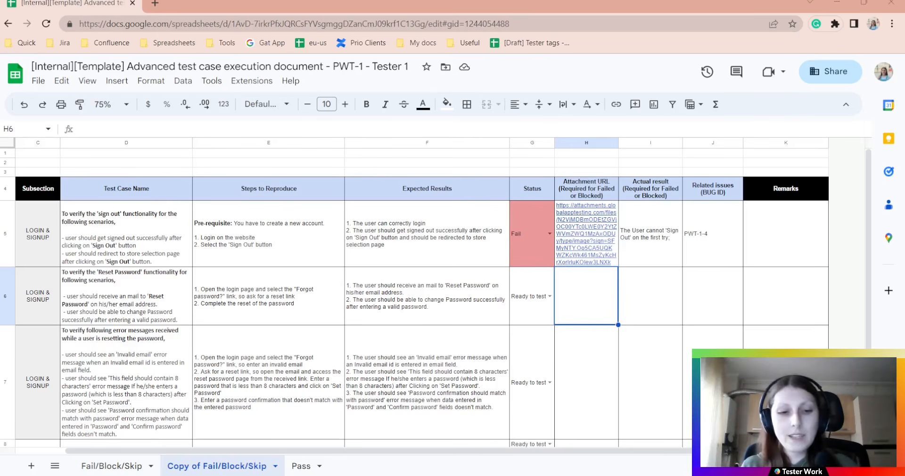
left_click(717, 317)
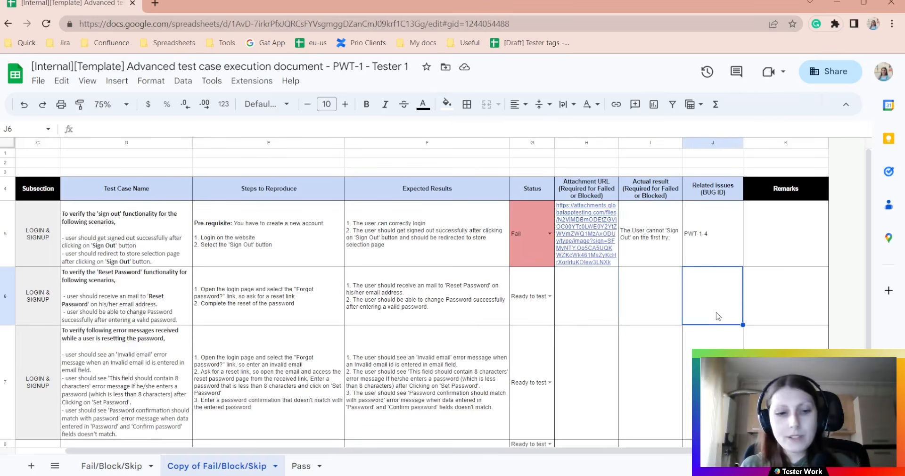
type("PWT-1-5")
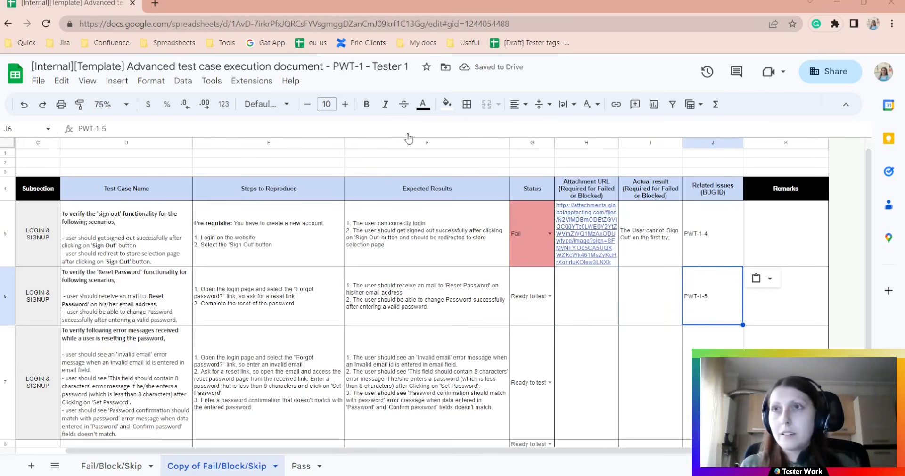
left_click(665, 295)
key("ctrl+v")
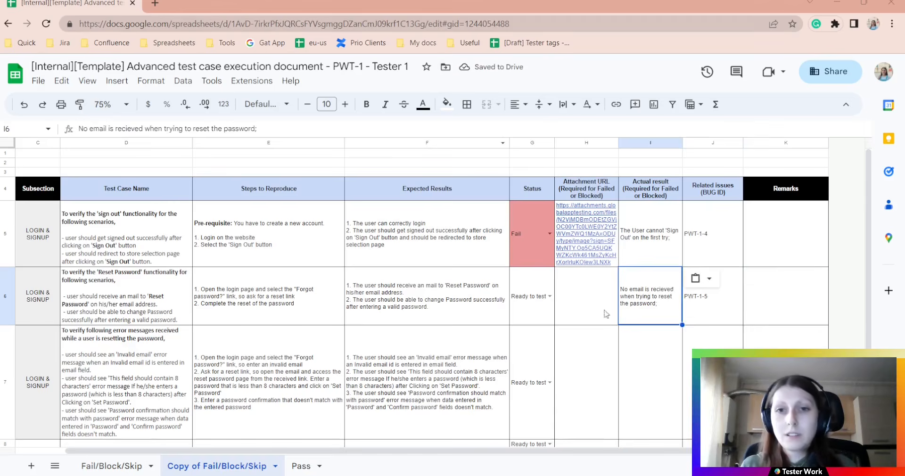
Add the attachment URL in H6 and set the Reset Password test's status to Fail
double_click(575, 287)
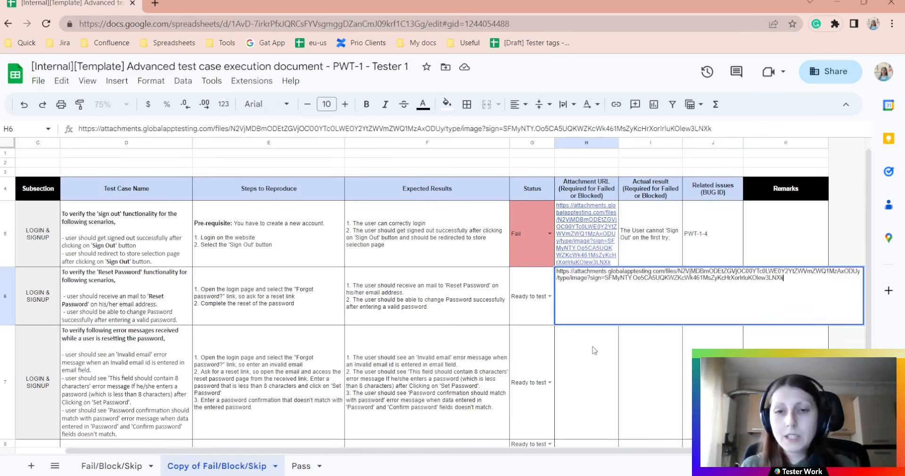
left_click(591, 352)
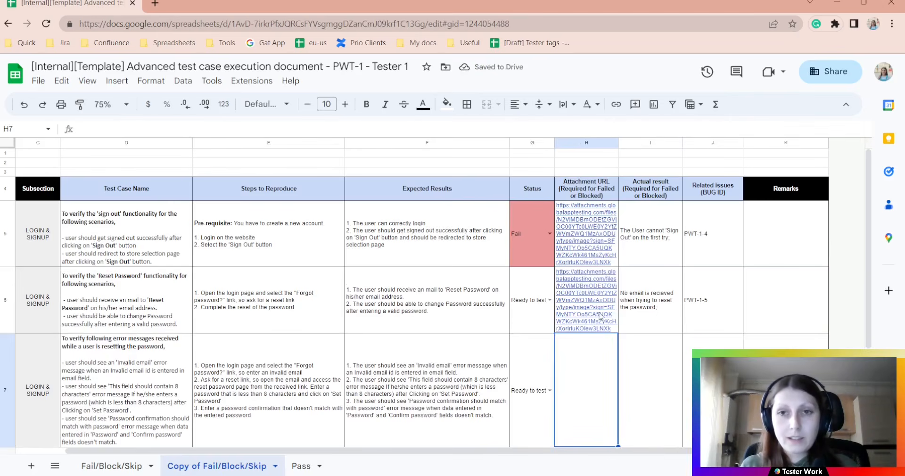
mouse_move(600, 313)
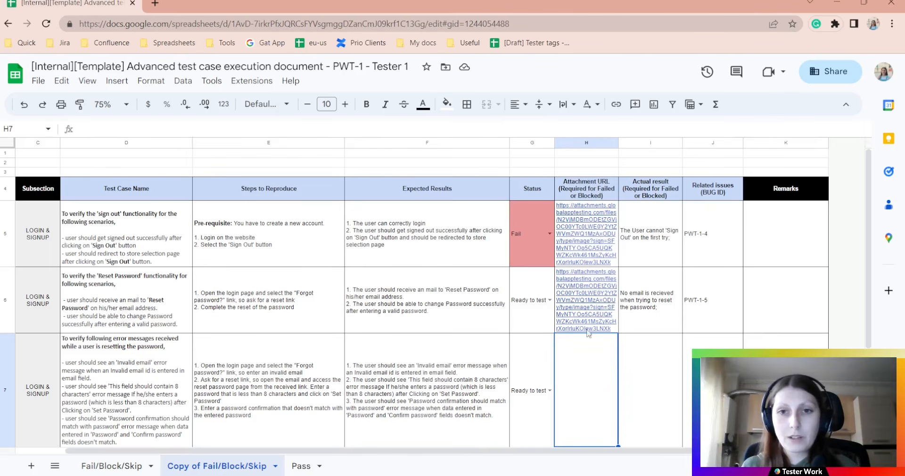
left_click(550, 300)
left_click(533, 348)
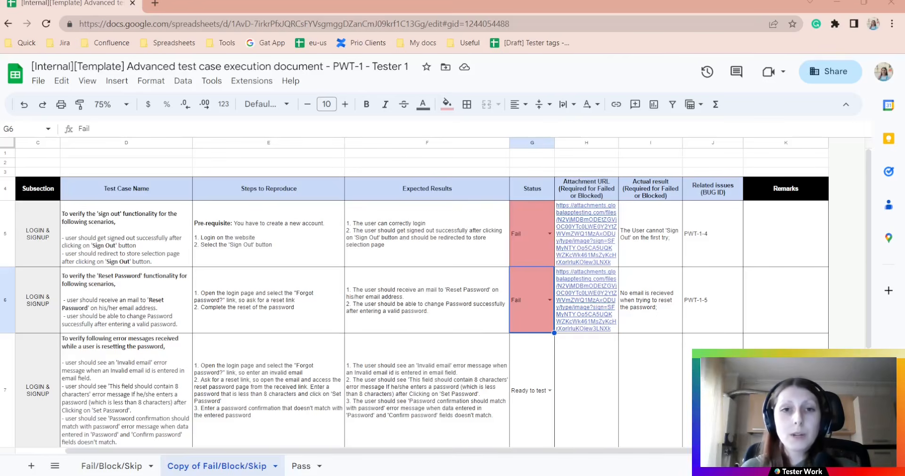
left_click(406, 261)
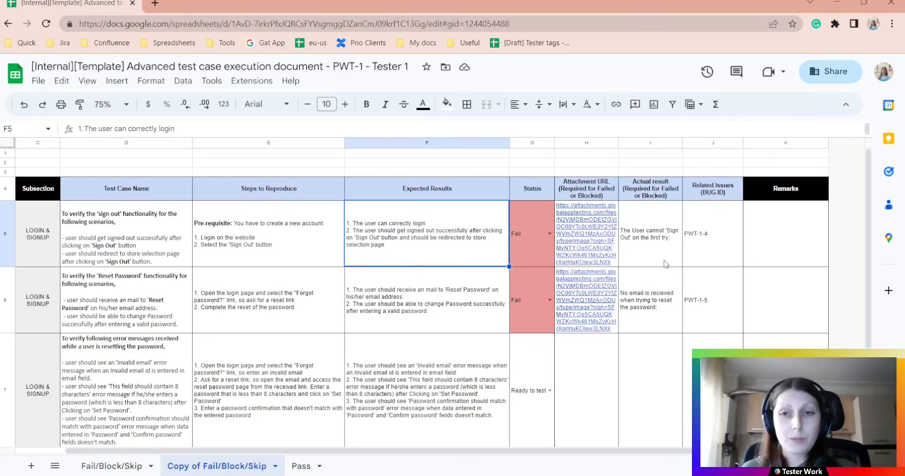
left_click(720, 259)
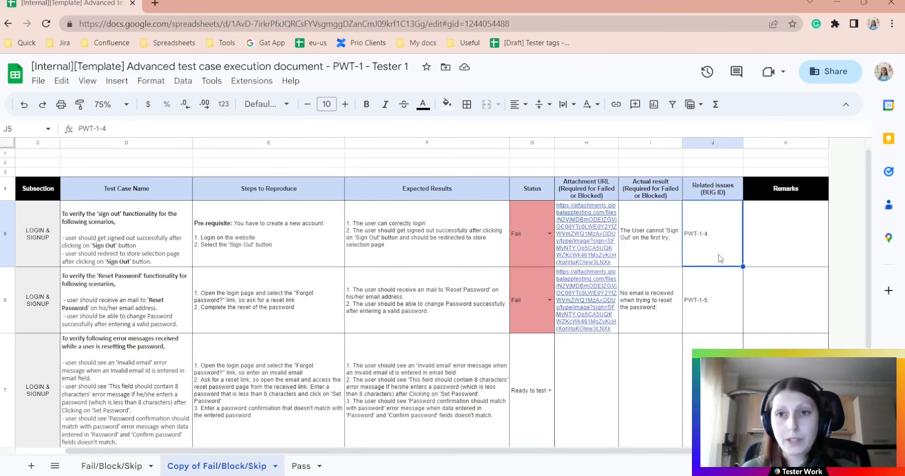
left_click(664, 254)
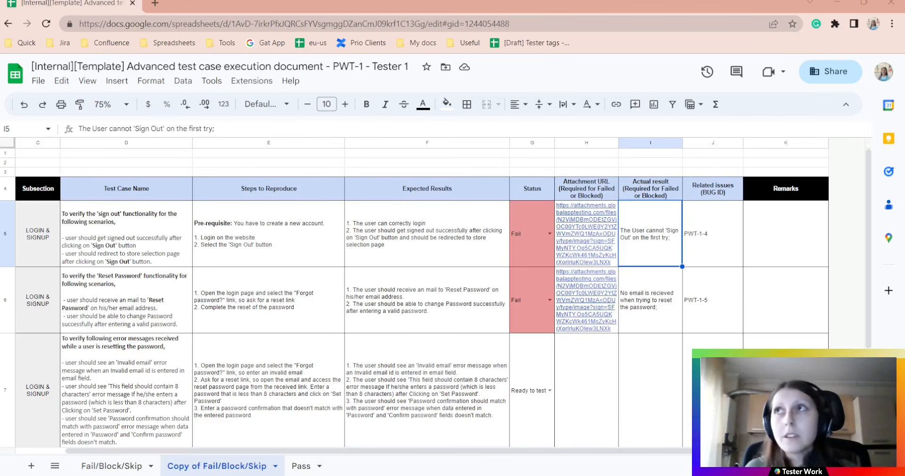
Append PWT-1-6 to the sign-out test's related issues, making them PWT-1-4, PWT-1-6
double_click(715, 244)
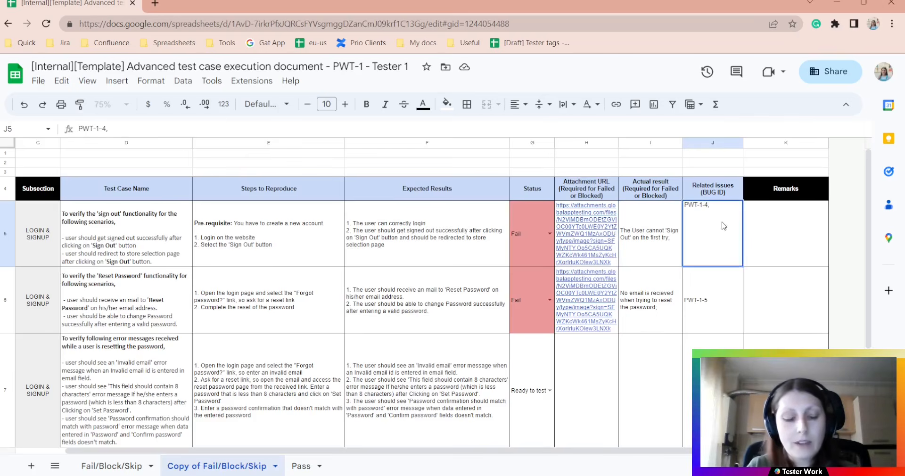
type(", PWT-1-6")
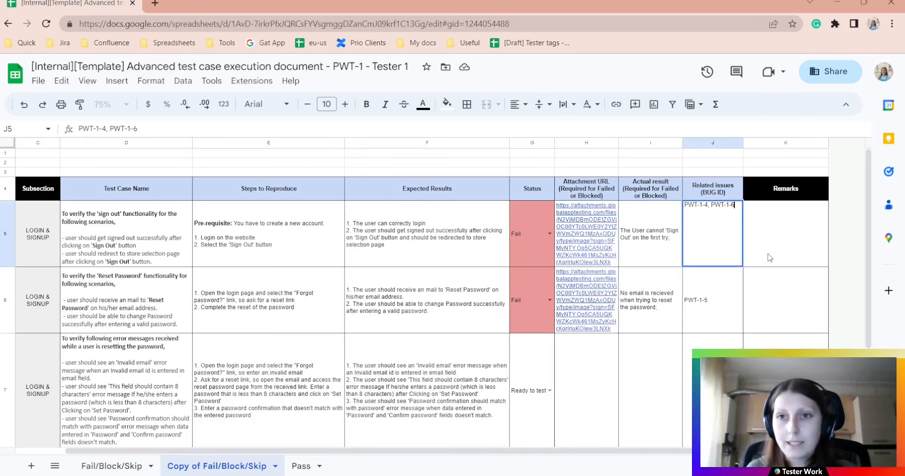
left_click(764, 258)
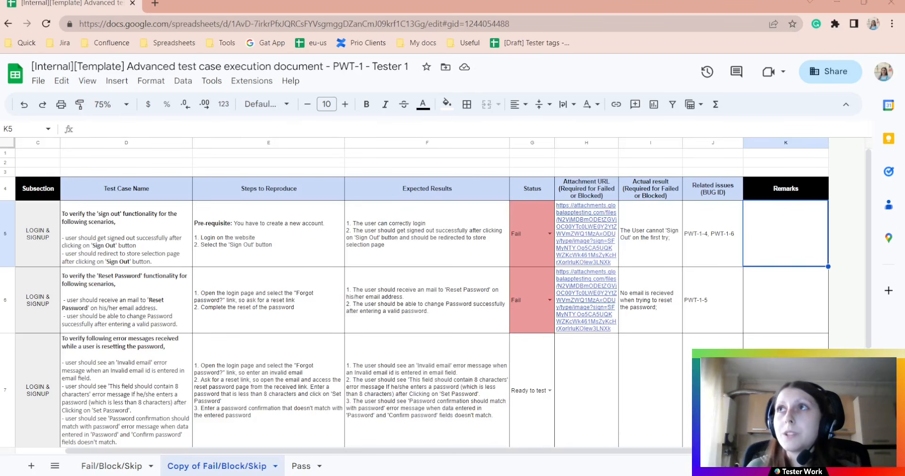
Add a second line to the sign-out actual result noting the redirect to the Help section
double_click(666, 253)
key("alt+Return")
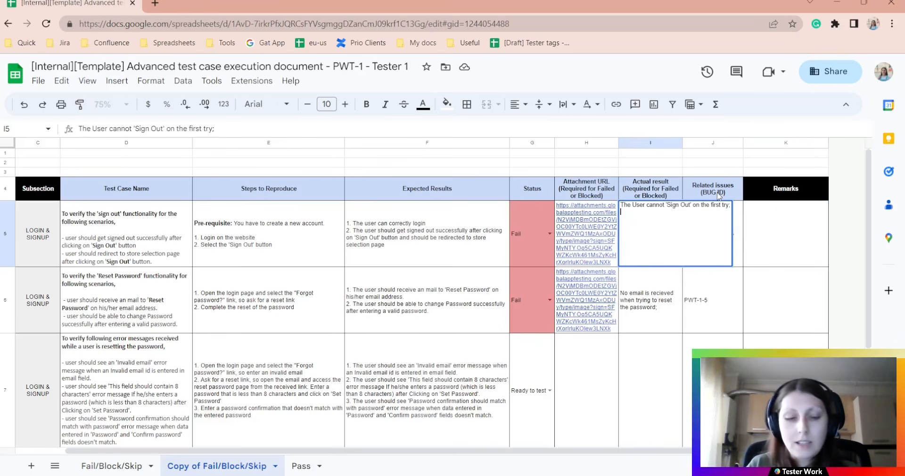
type("The user is redirected to the Help section after being signed out")
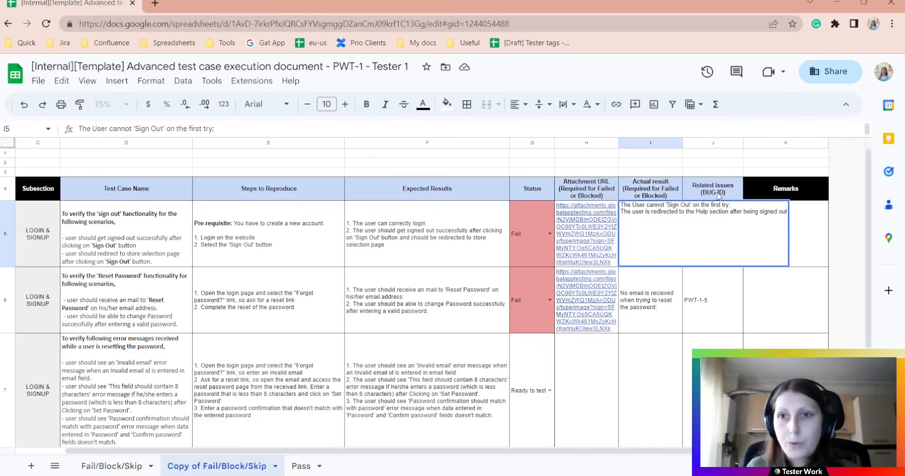
type(";")
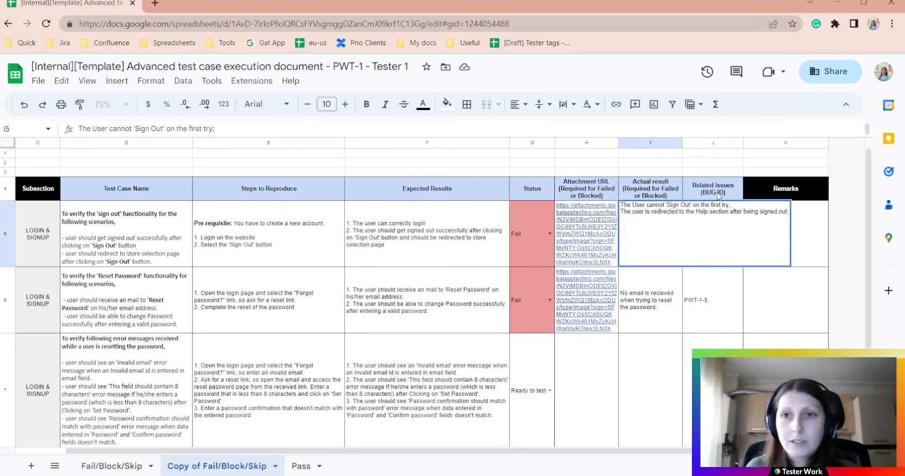
left_click(739, 290)
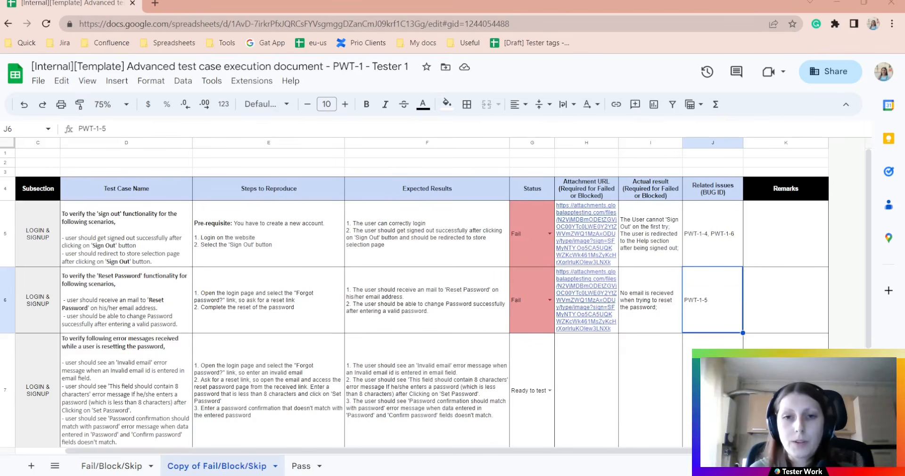
Scroll the sheet and check the expected results of the Reset Password test and TC-128
scroll(424, 296, "down", 1)
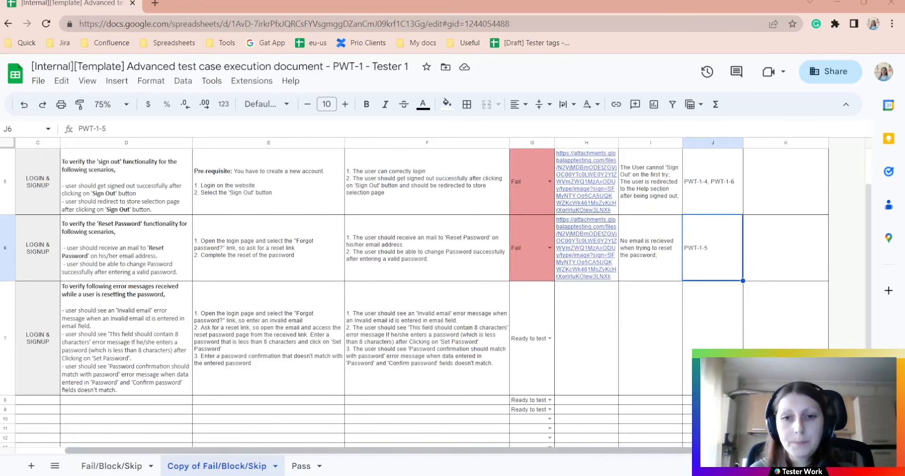
left_click_drag(514, 451, 464, 456)
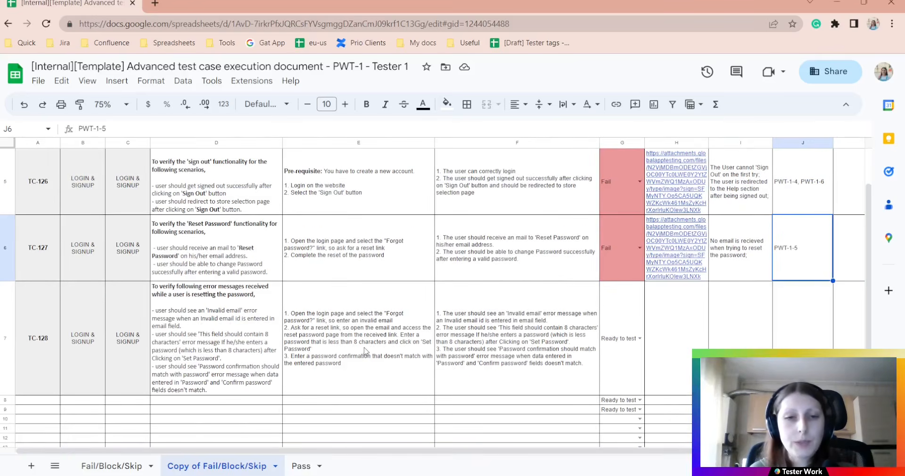
scroll(406, 372, "up", 1)
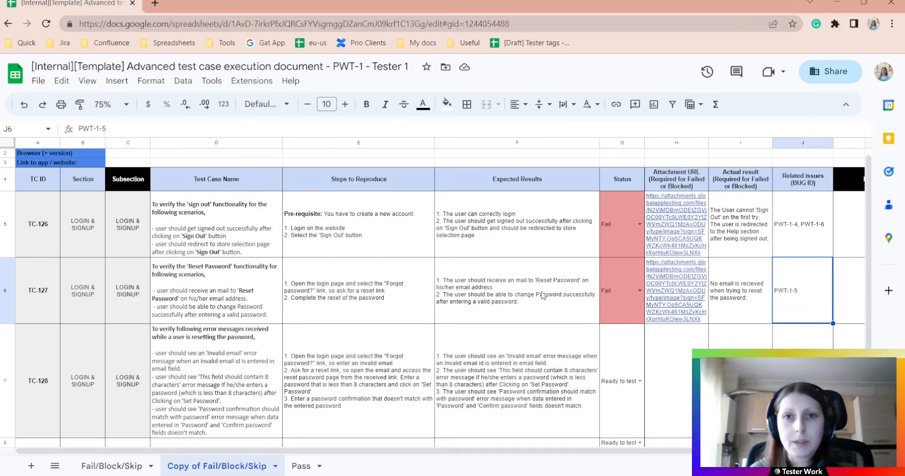
scroll(523, 297, "down", 1)
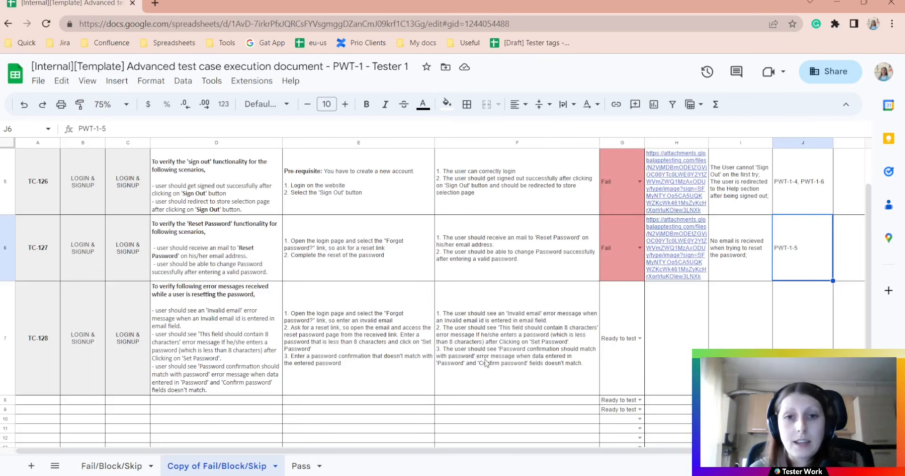
left_click(517, 270)
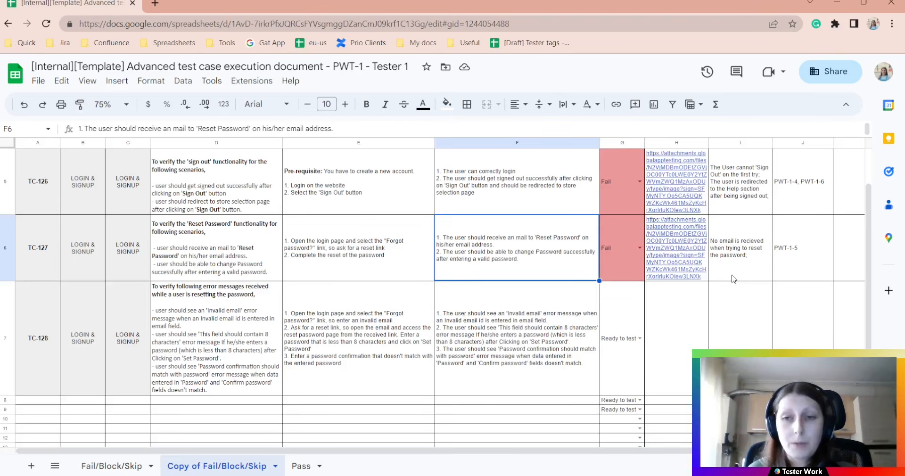
left_click(501, 364)
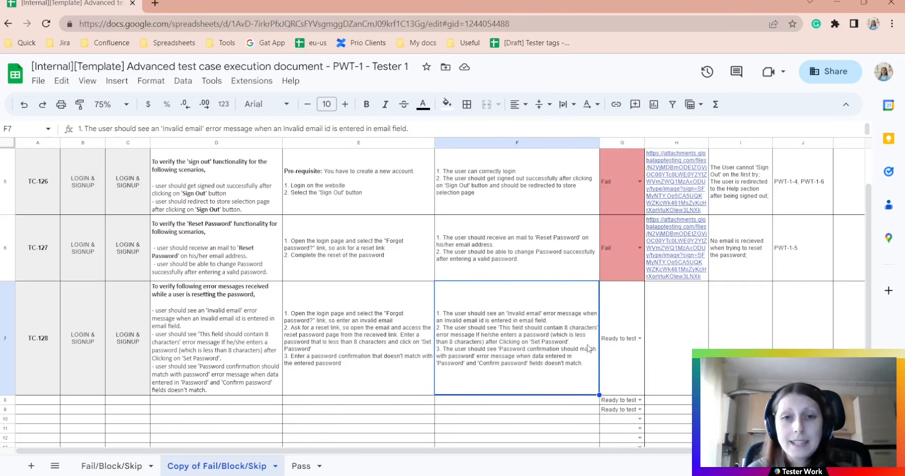
left_click(640, 338)
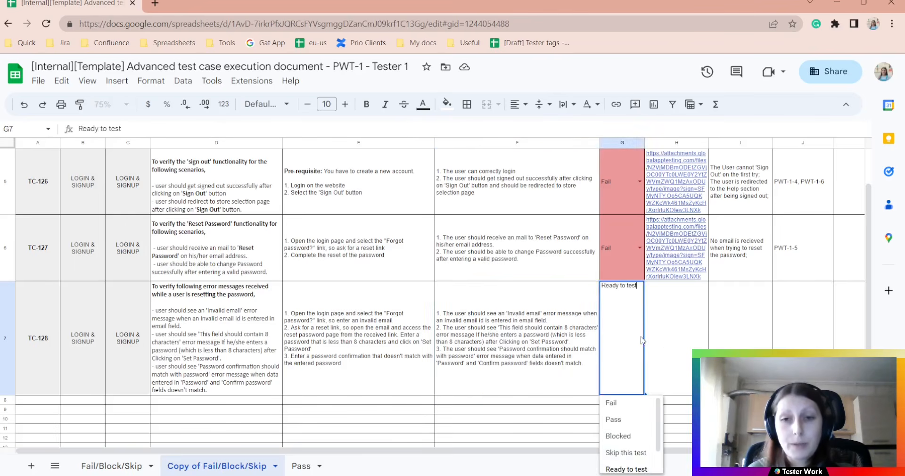
left_click(632, 437)
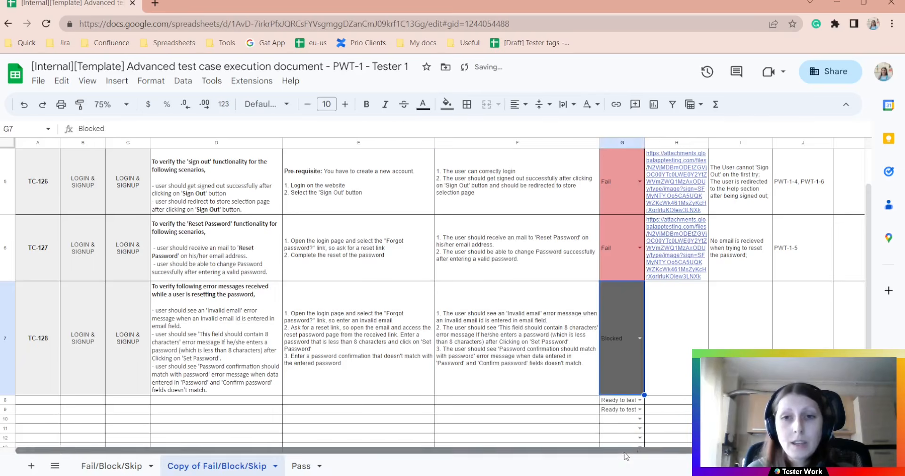
scroll(633, 443, "right", 2)
scroll(424, 297, "up", 2)
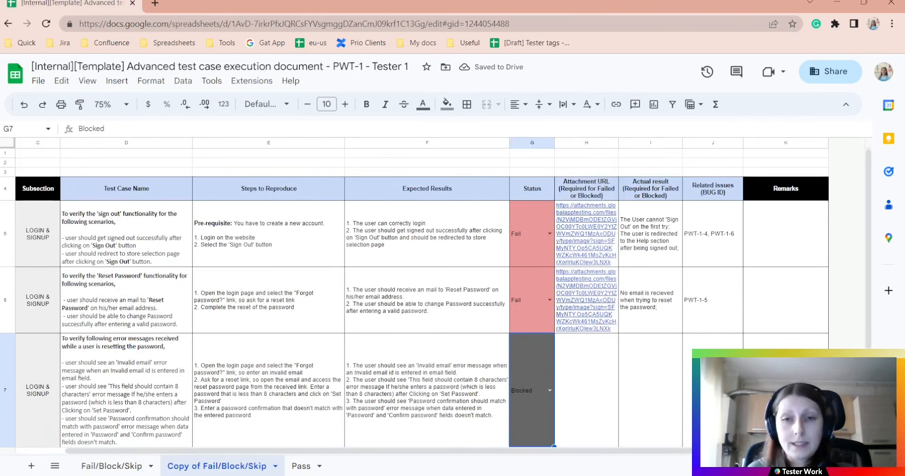
scroll(641, 359, "down", 2)
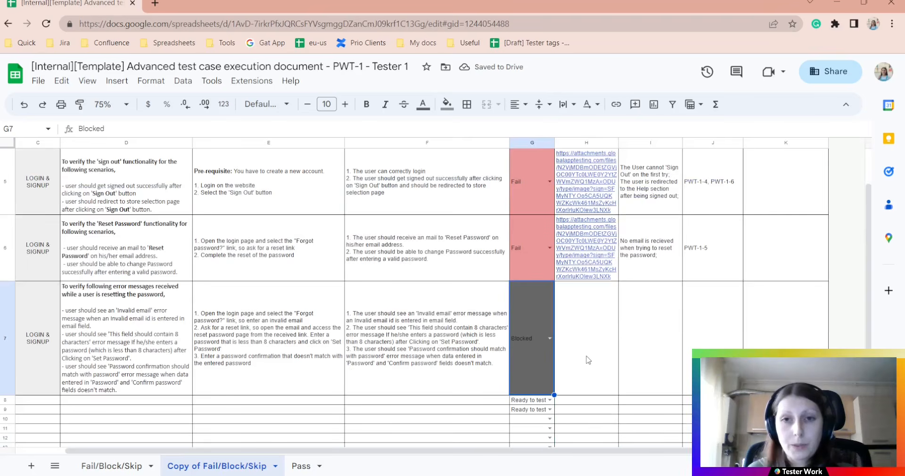
left_click(589, 360)
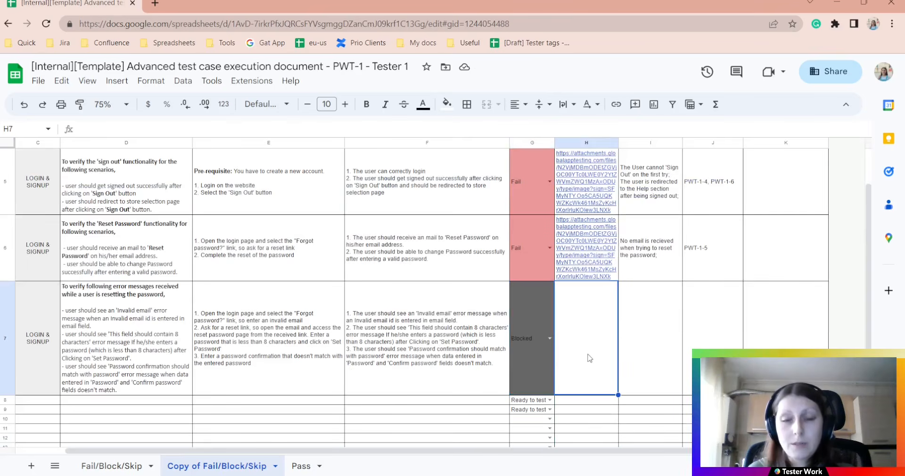
left_click(672, 358)
left_click(723, 349)
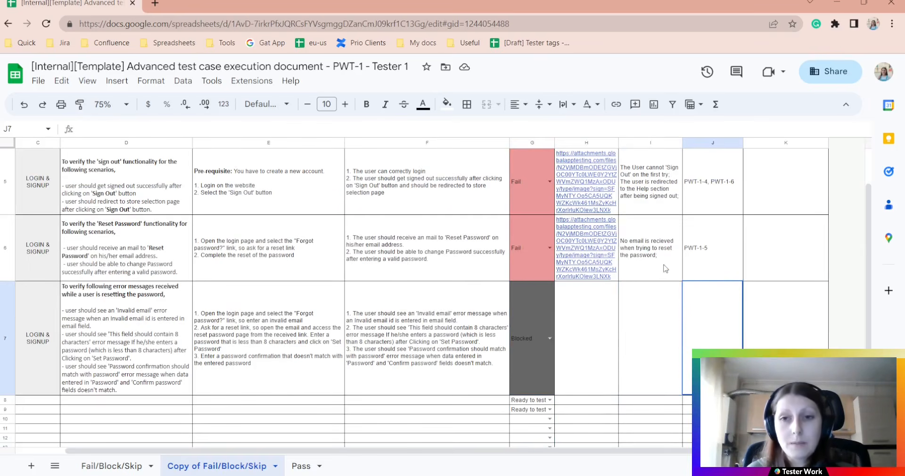
Copy row 6's actual result and bug ID (I6:J6) into row 7
left_click_drag(662, 269, 705, 269)
key("ctrl+c")
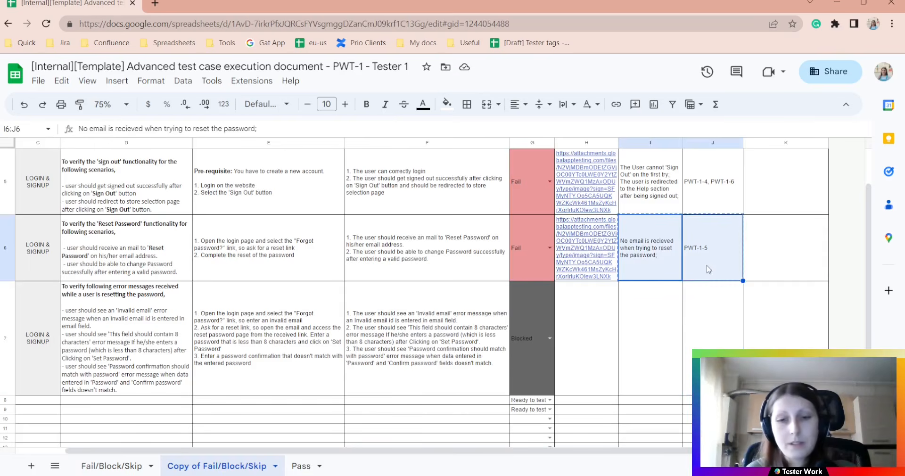
left_click(673, 336)
key("ctrl+v")
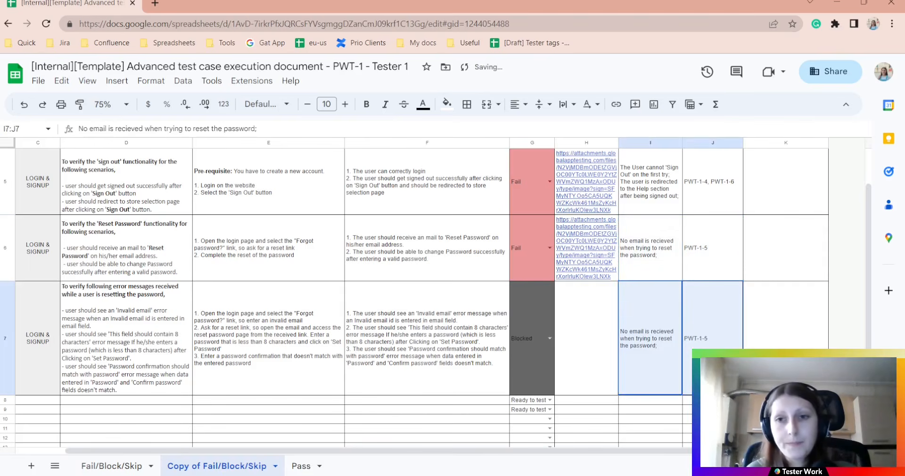
Copy row 6's attachment link from H6 into H7
left_click(584, 349)
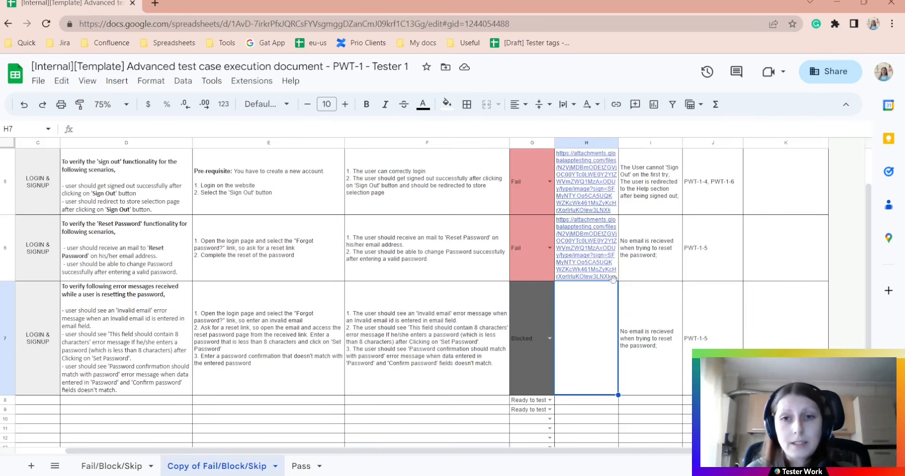
left_click(593, 277)
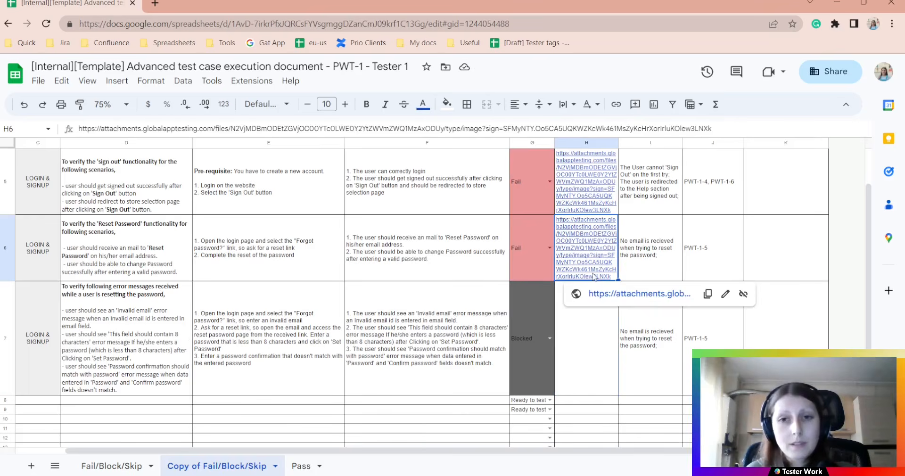
key("ctrl+c")
left_click(587, 383)
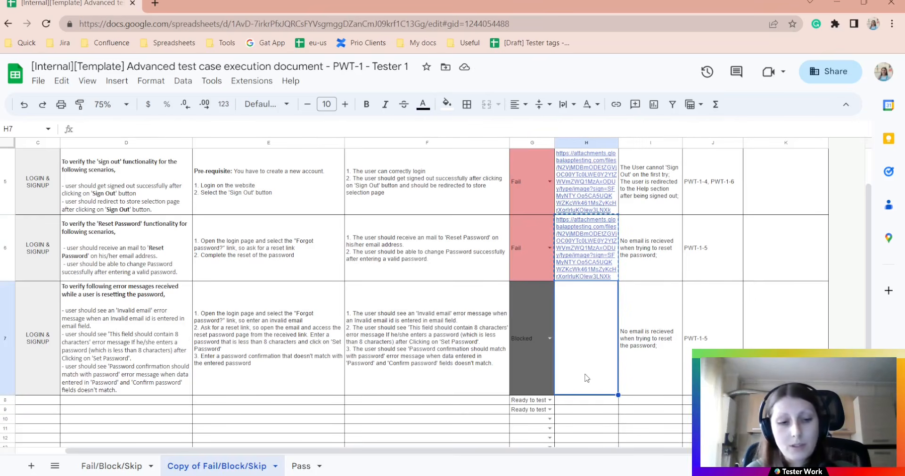
key("ctrl+v")
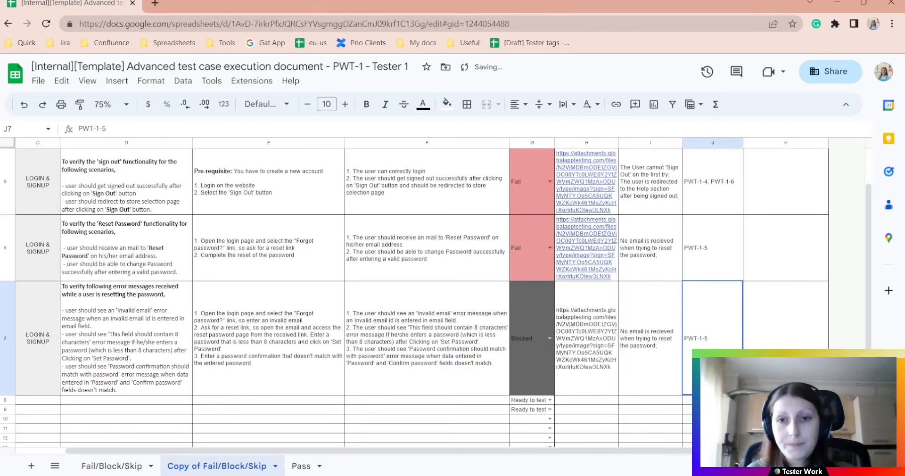
double_click(609, 378)
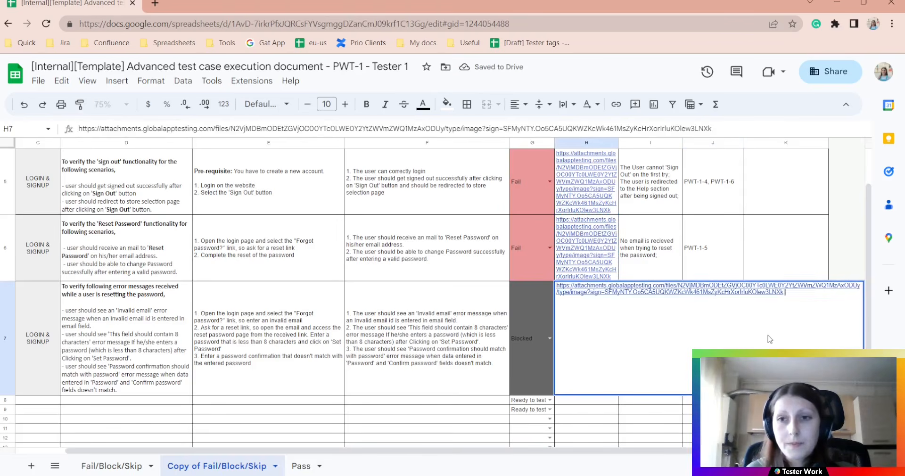
left_click(754, 242)
left_click(773, 310)
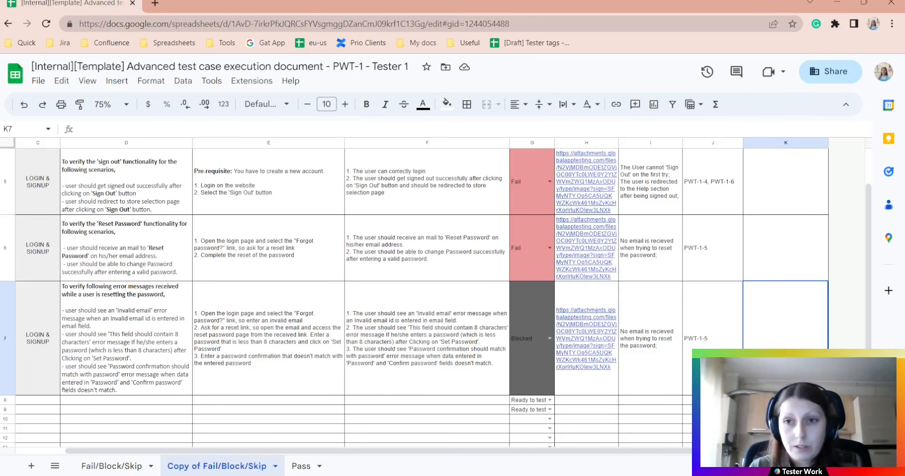
Enter 'Unable to test test case due to the above issue' in K7 as TC-128's remark
key("Return")
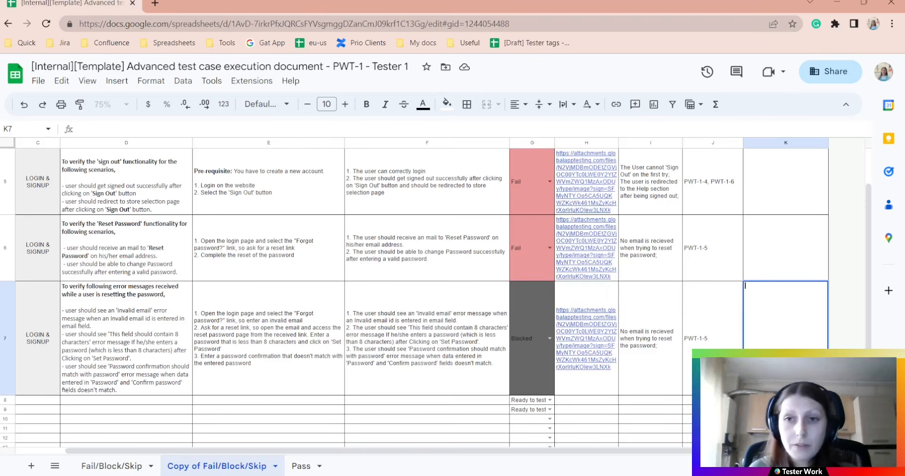
type("Unab")
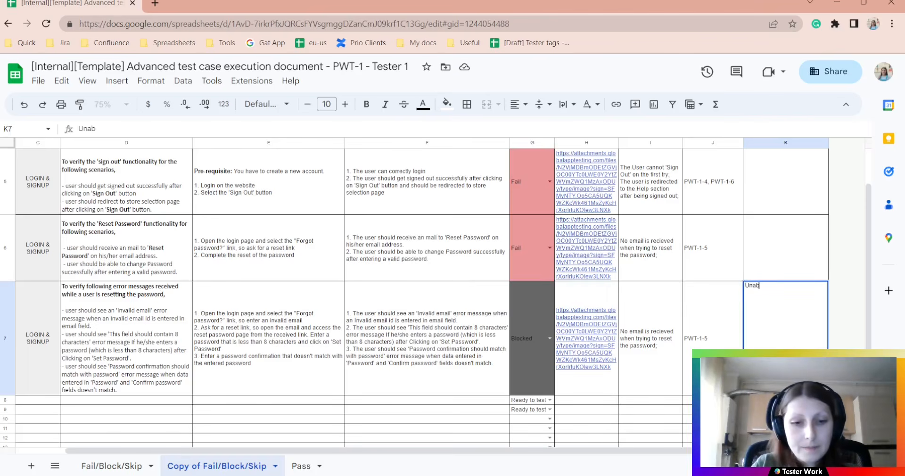
type("le to test")
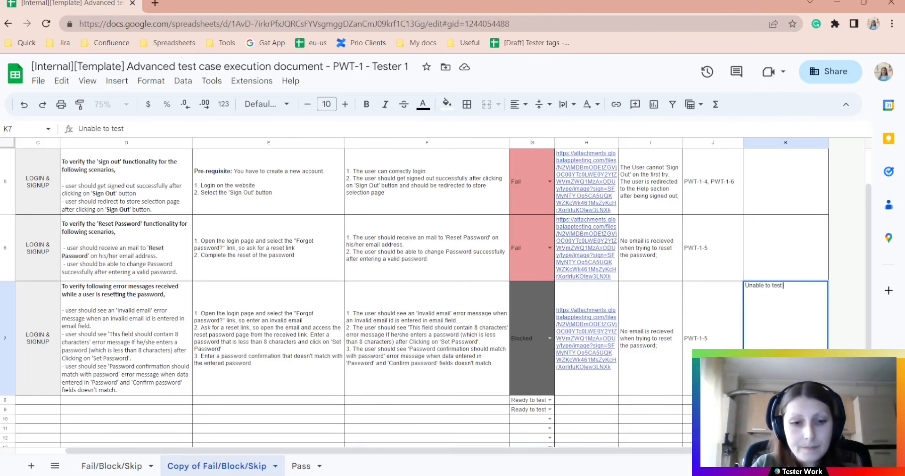
type(" test case")
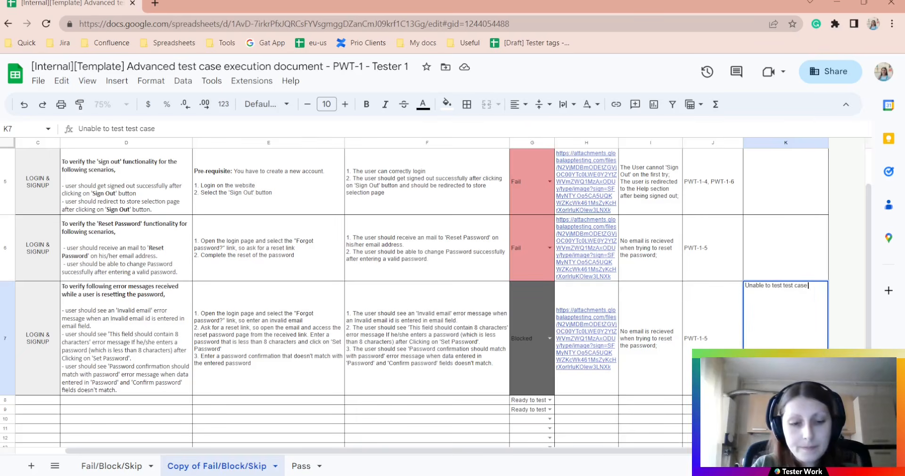
type(" due to th")
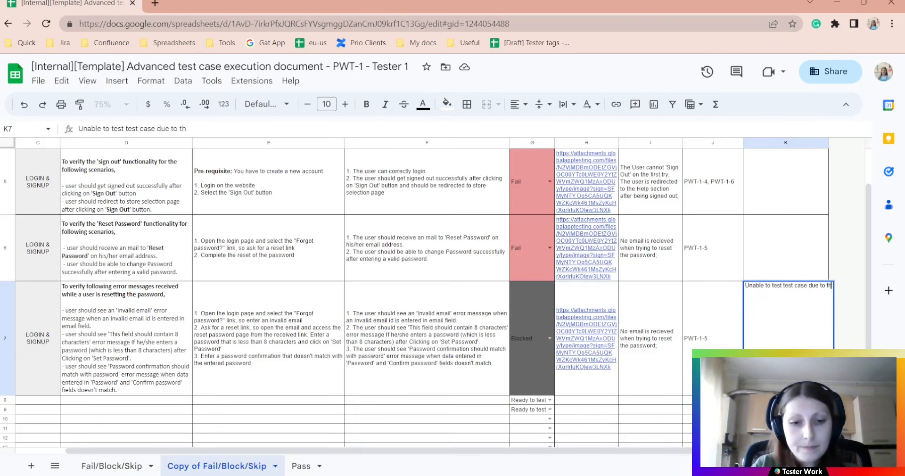
type("e above issue")
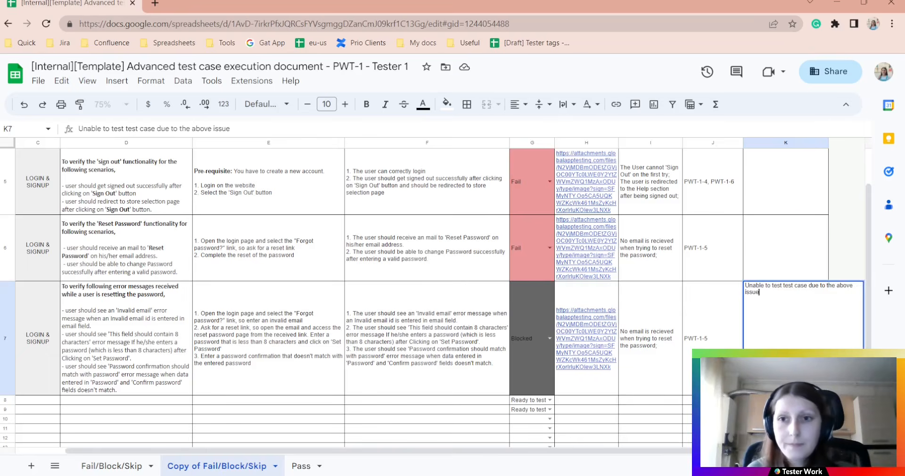
left_click(786, 249)
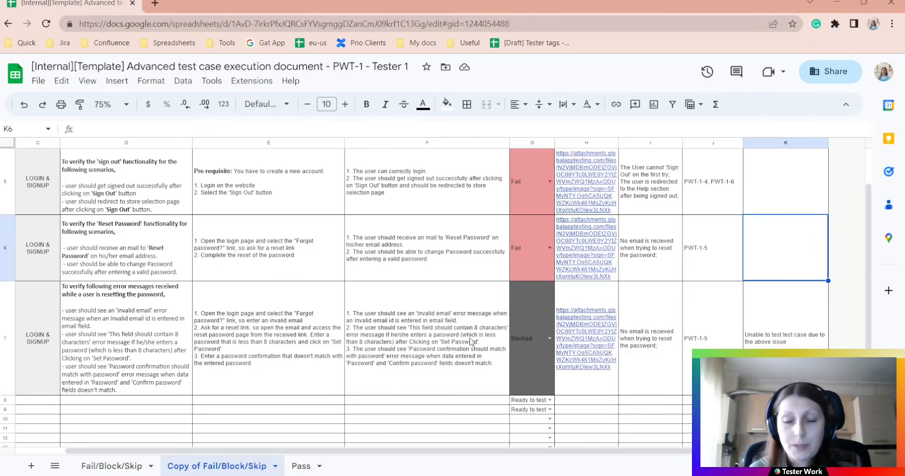
scroll(678, 353, "down", 2)
scroll(678, 352, "up", 2)
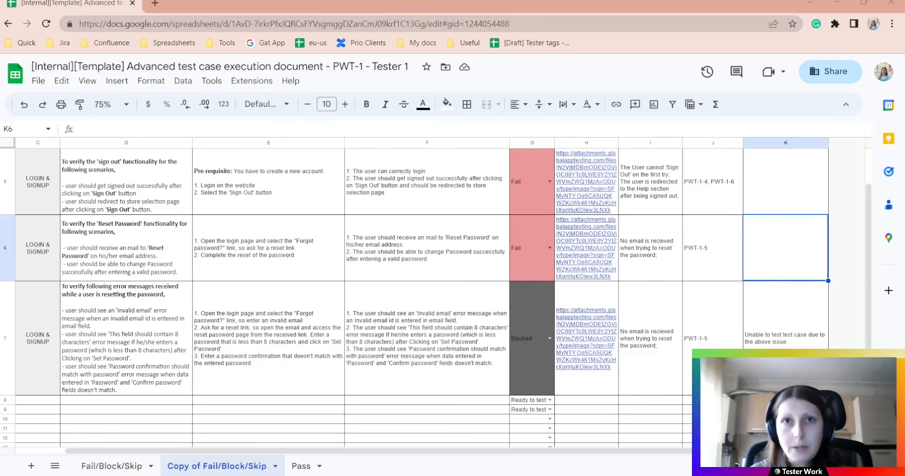
Choose 'Skip this test' from the G8 status dropdown for row 8
scroll(549, 358, "down", 2)
left_click(550, 333)
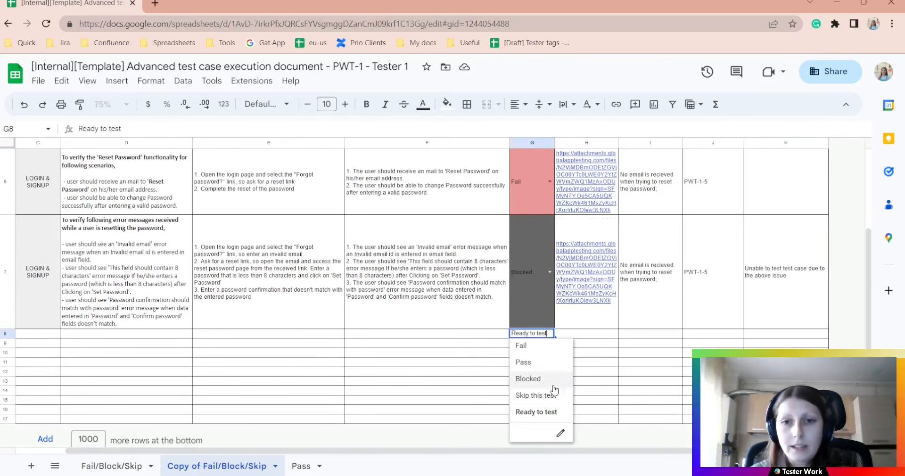
left_click(546, 397)
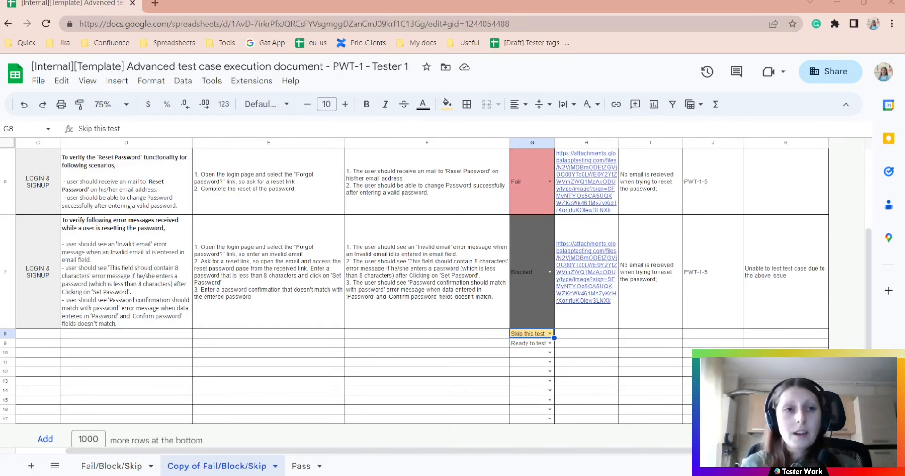
scroll(425, 297, "up", 5)
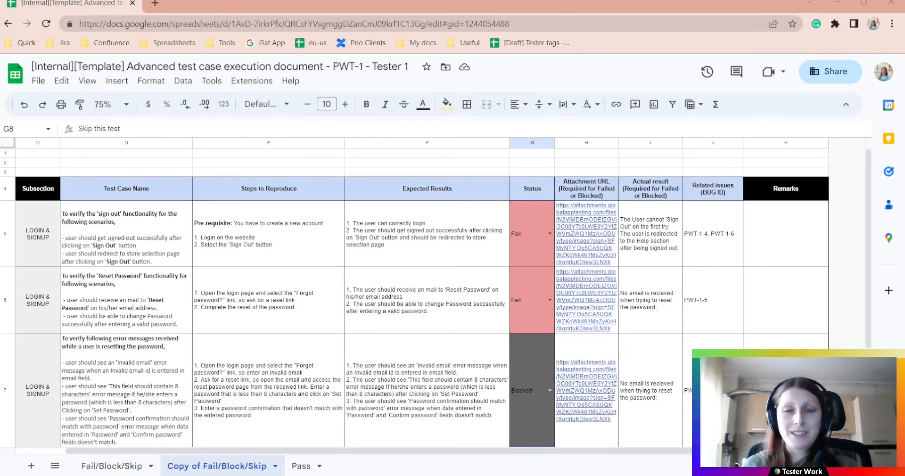
mouse_move(586, 234)
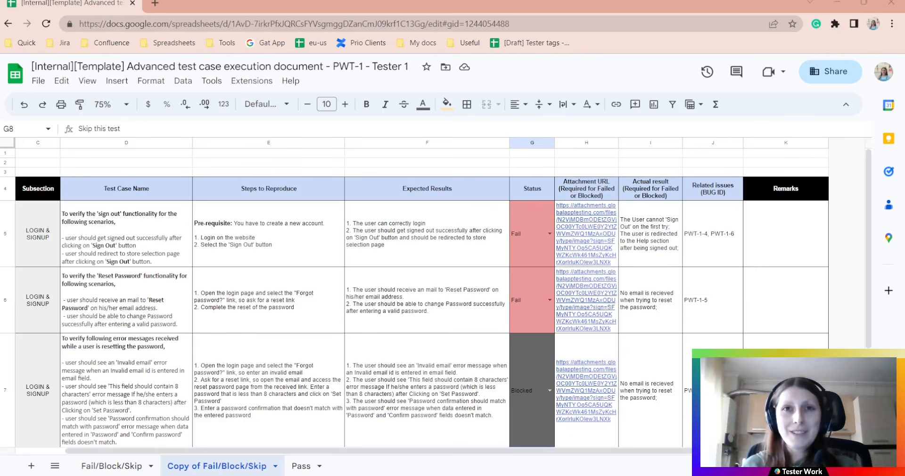